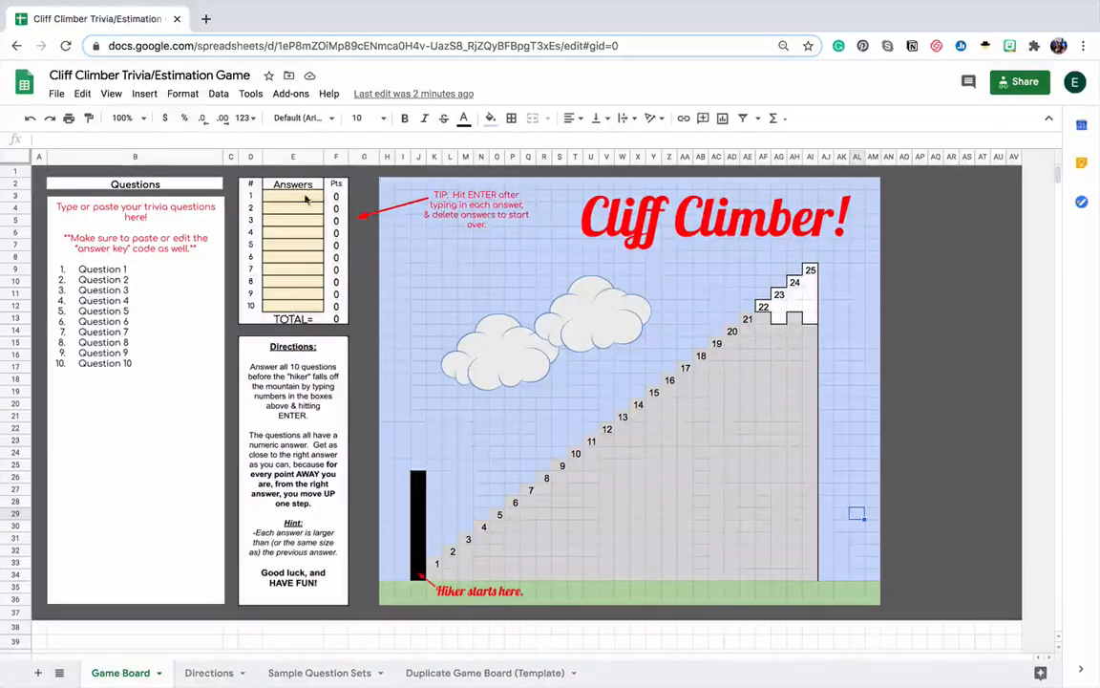
Step: Enter 1 as the answer to questions 1 and 2 on the game board
click(297, 200)
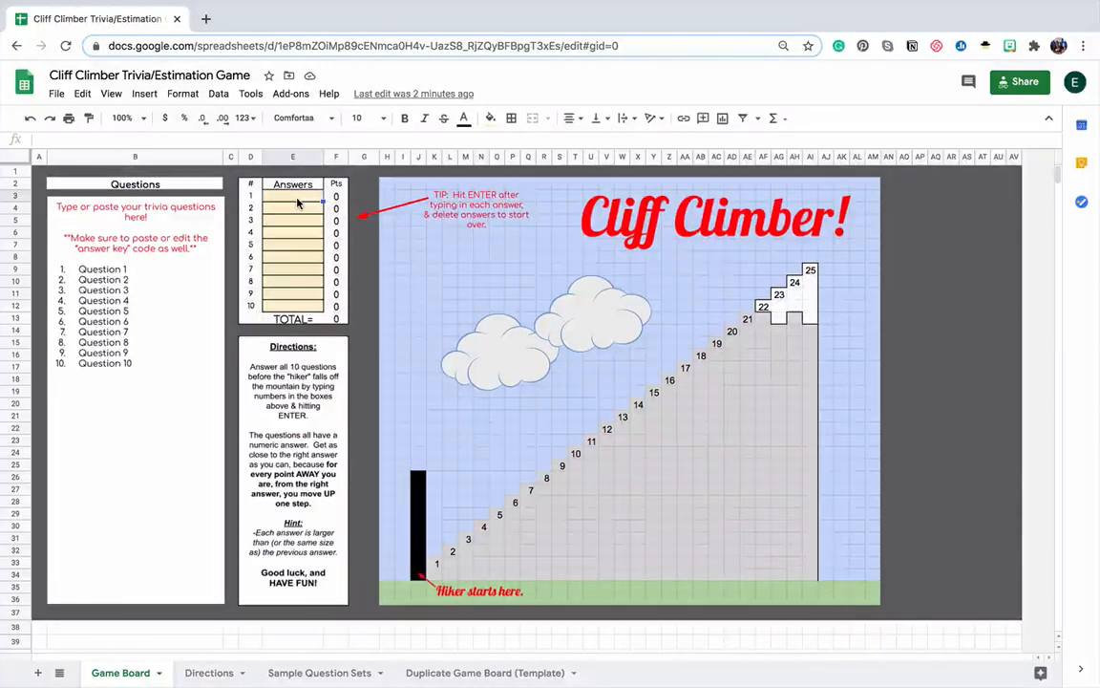
double_click(296, 198)
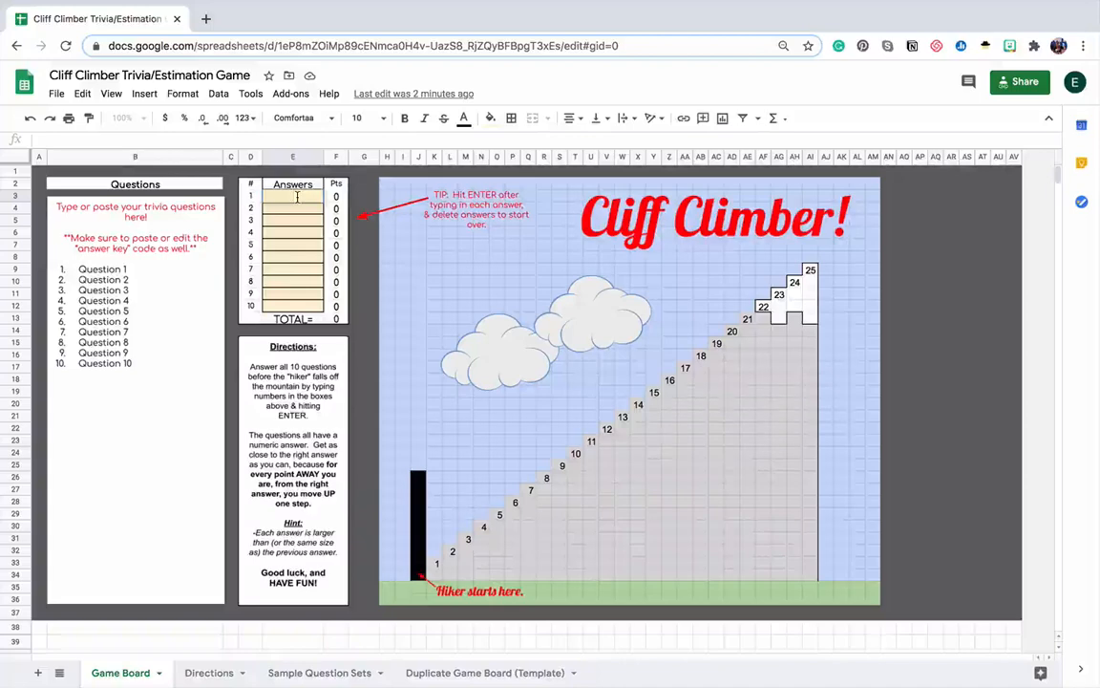
text(1)
key(Return)
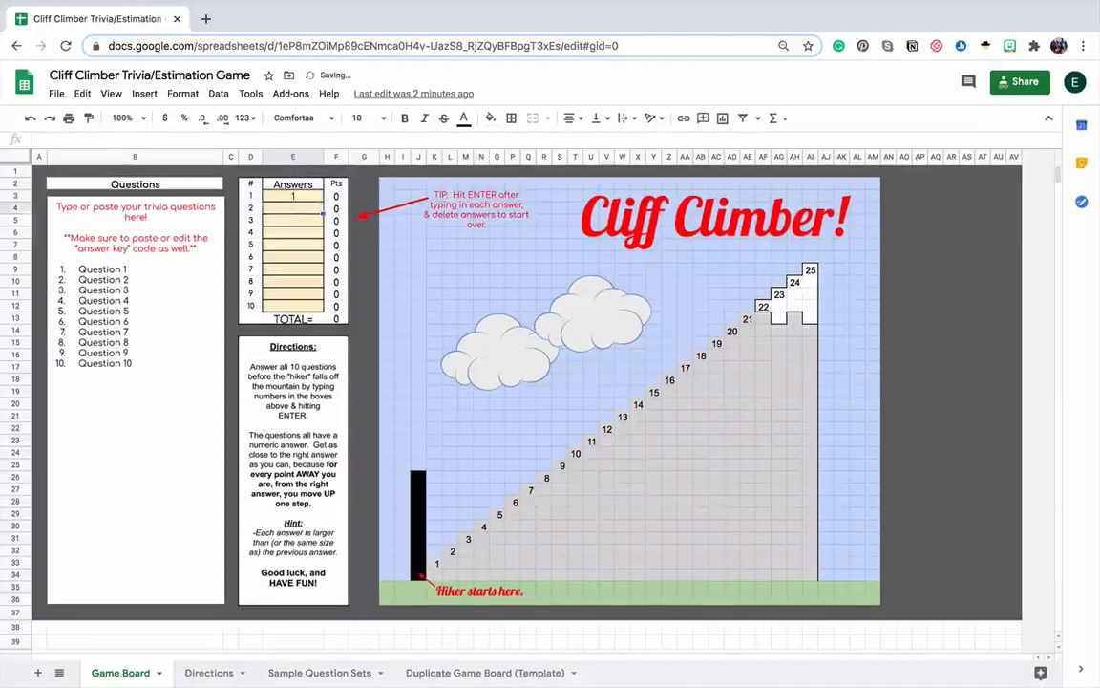
text(1)
key(Return)
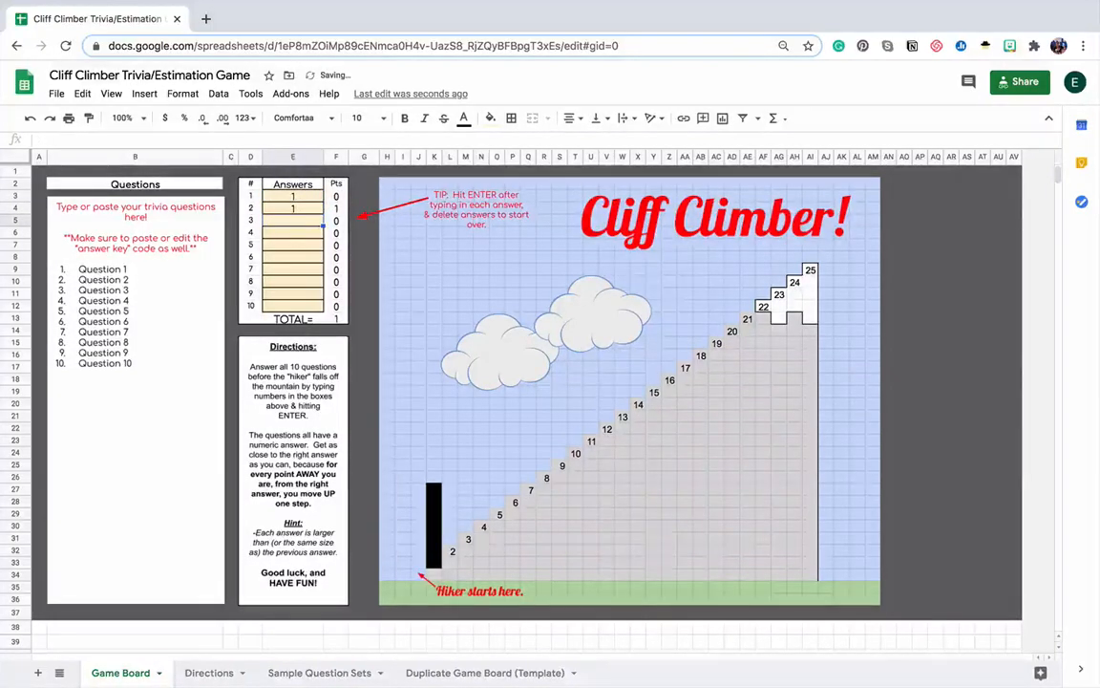
Step: Enter 5 as the answer to questions 3 through 9 and 4 as the answer to question 10
double_click(295, 207)
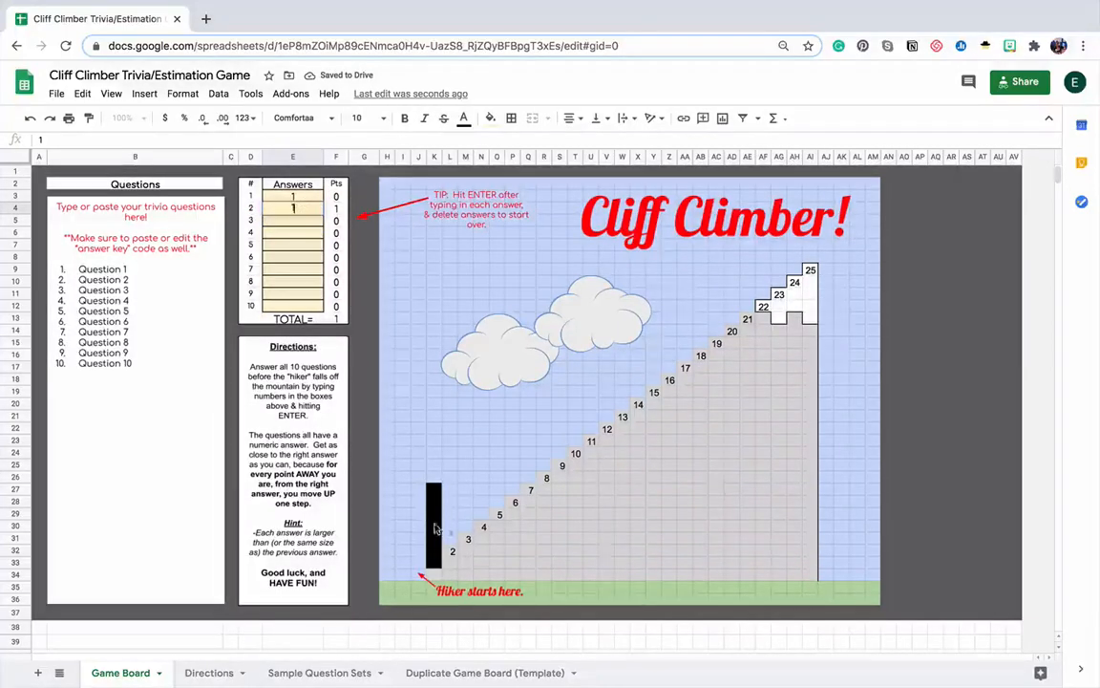
click(293, 225)
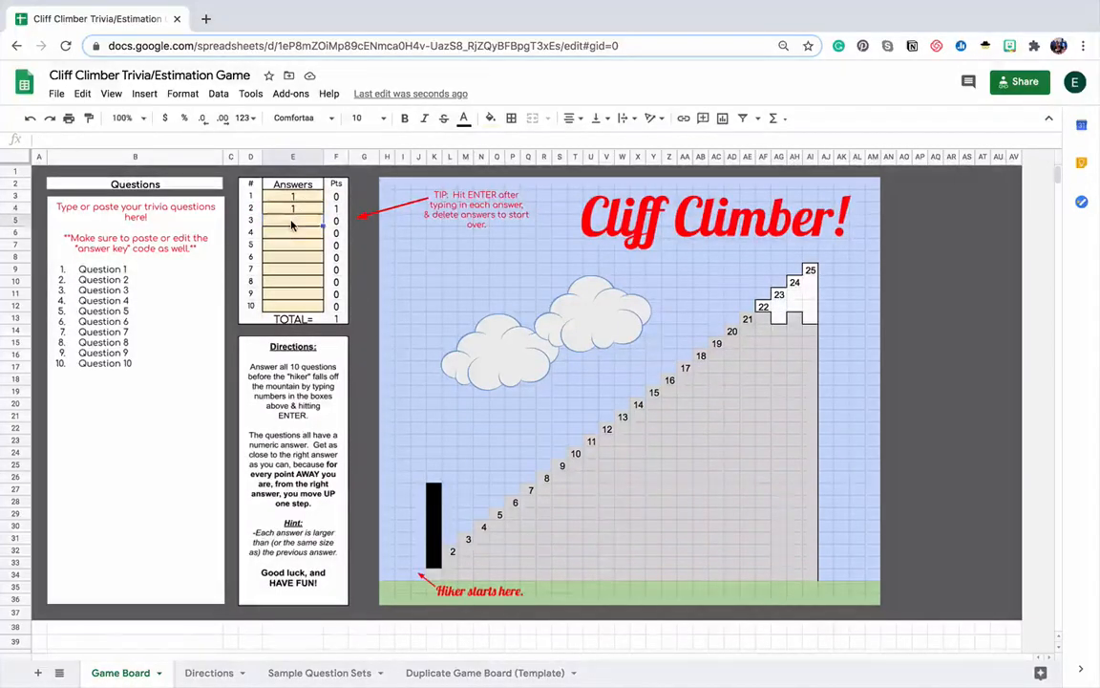
text(5)
key(Return)
text(5)
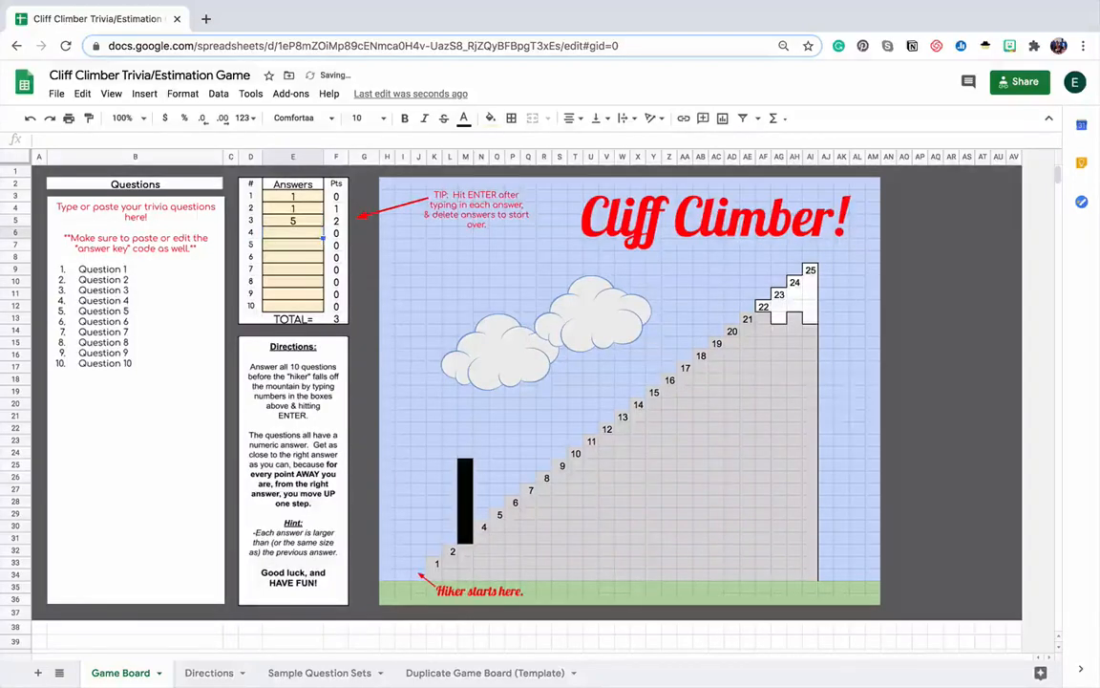
key(Return)
text(5)
key(Return)
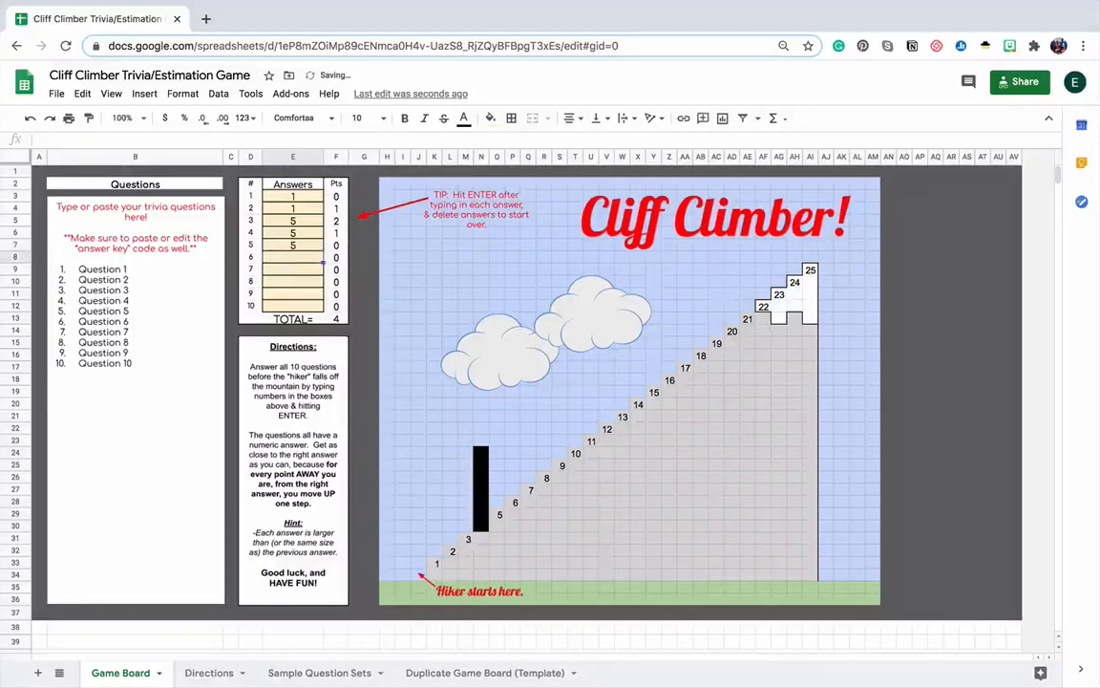
text(5)
key(Return)
text(5)
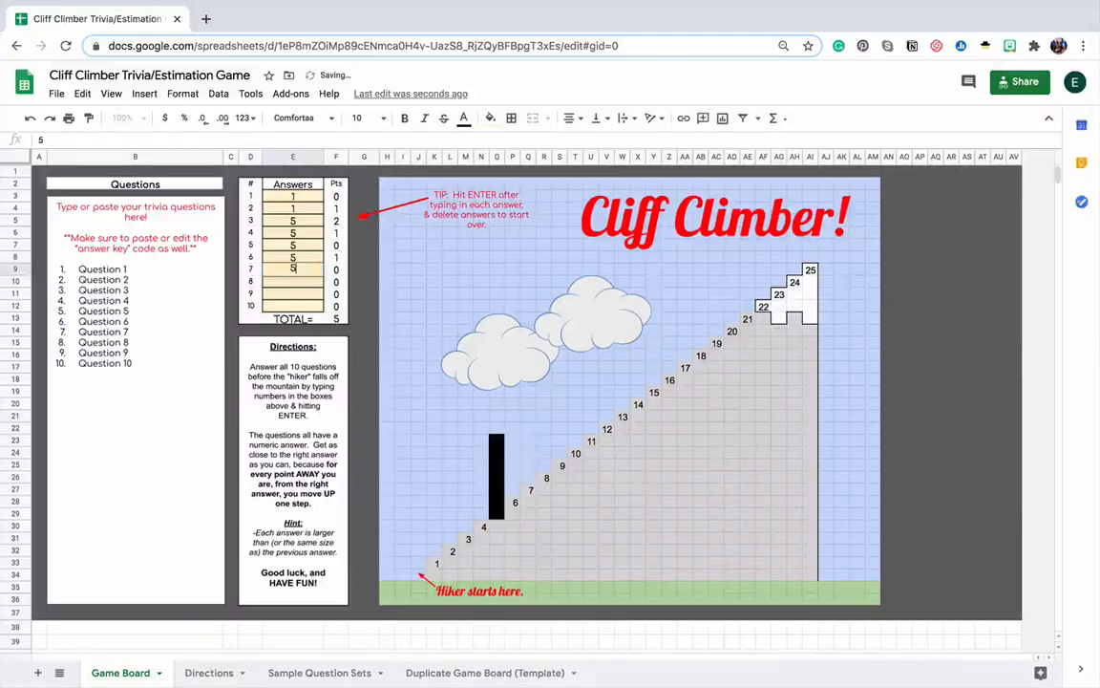
key(Return)
text(5)
key(Return)
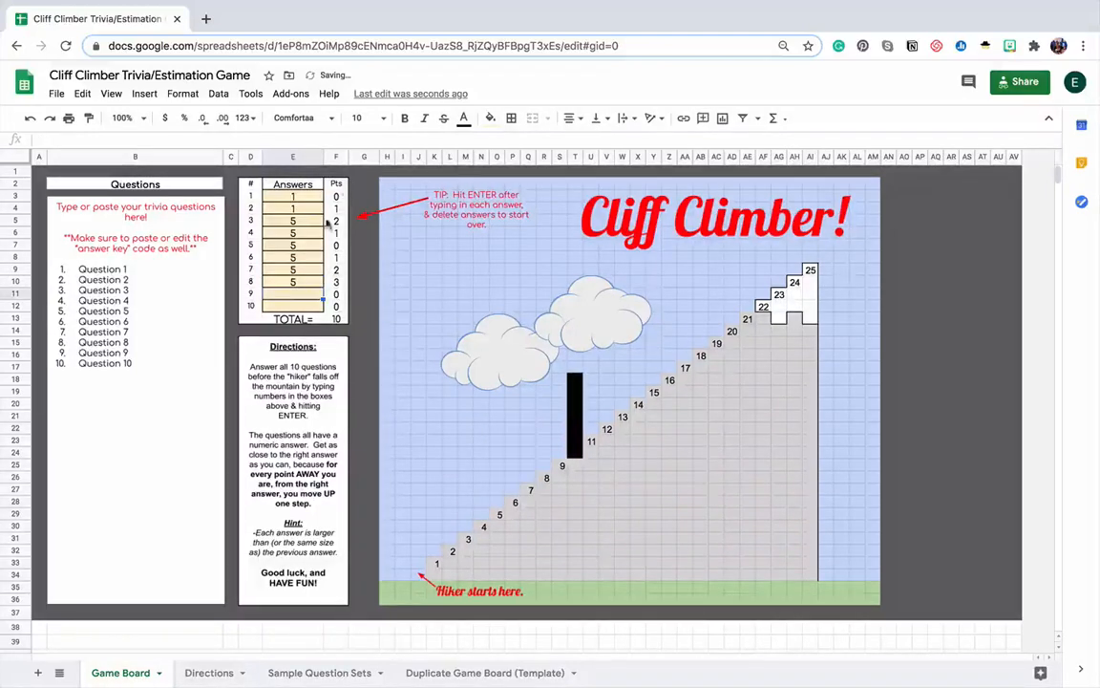
text(5)
key(Return)
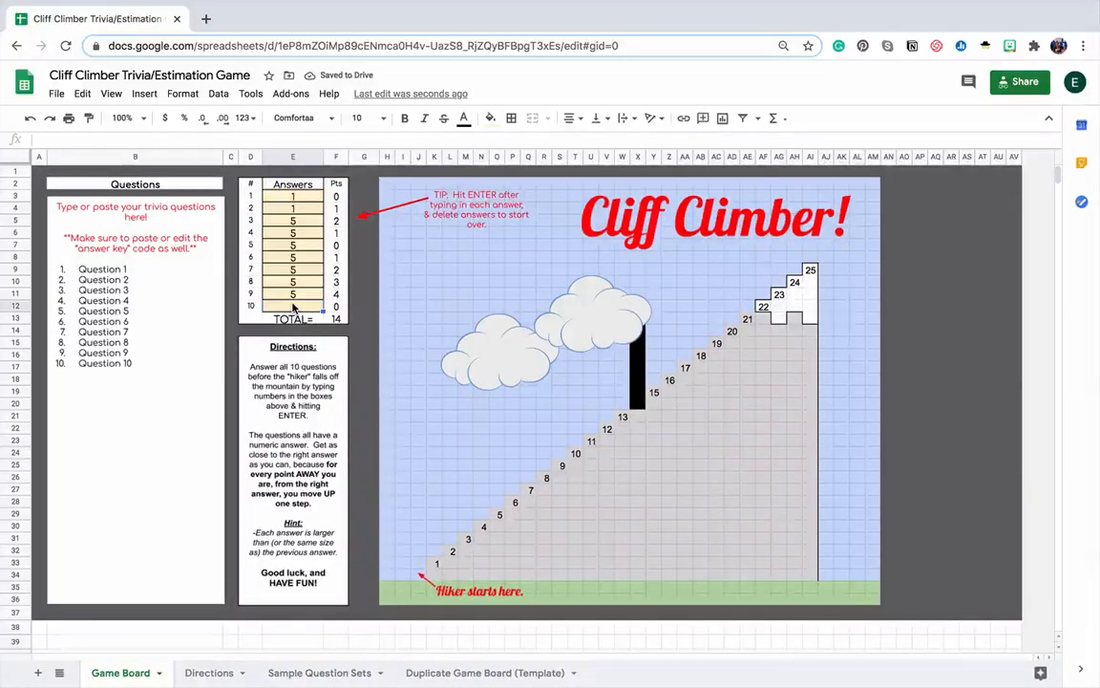
text(4)
key(Return)
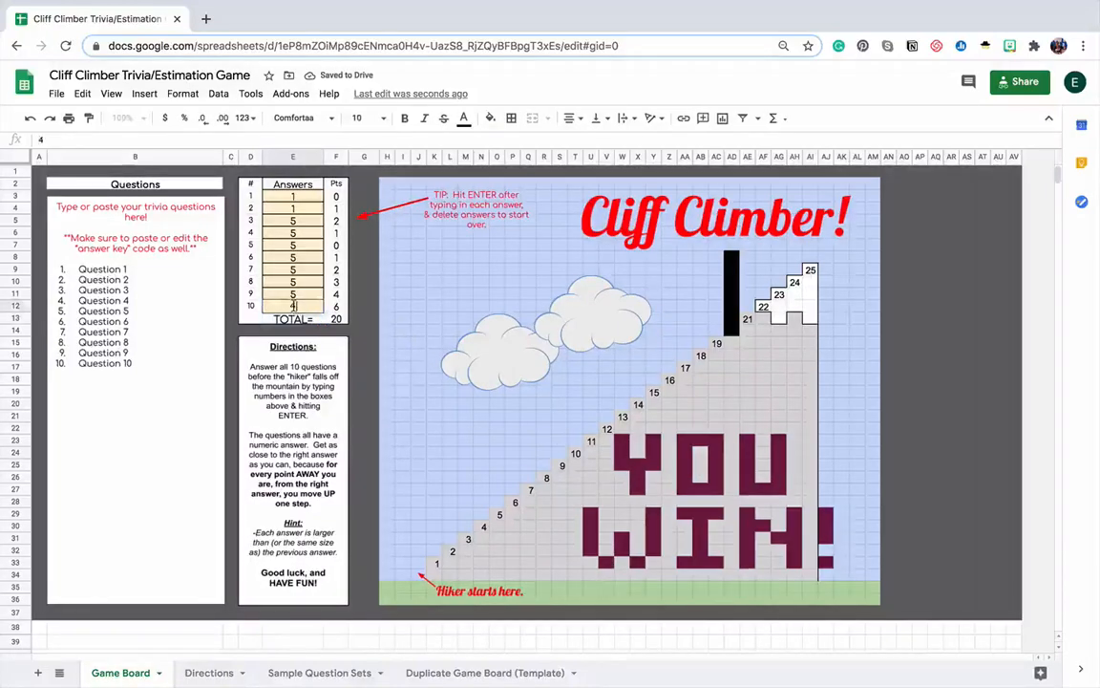
Step: Change the answer to question 10 to 20
click(292, 306)
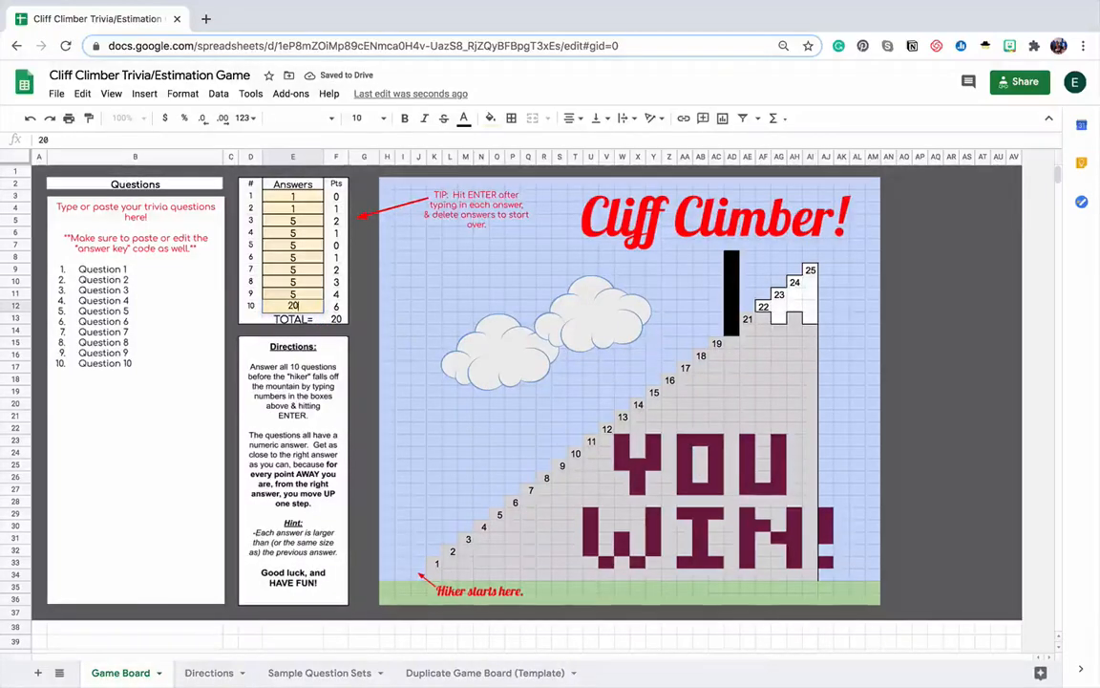
text(20)
key(Return)
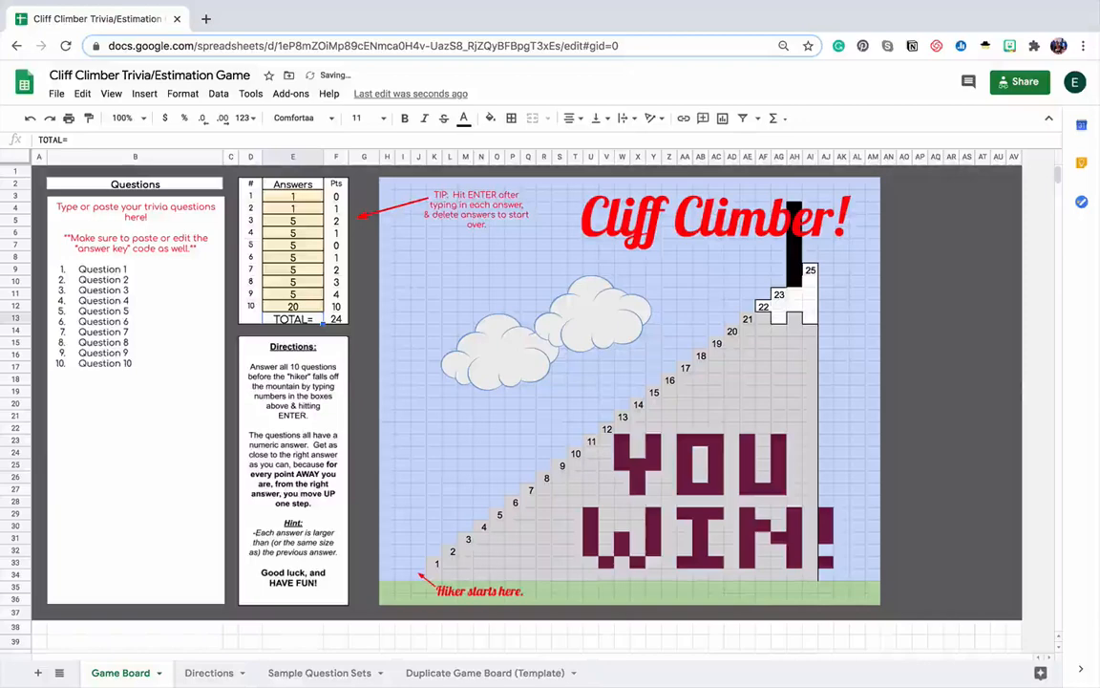
Step: Change the answer to question 10 to 30
click(293, 307)
text(3)
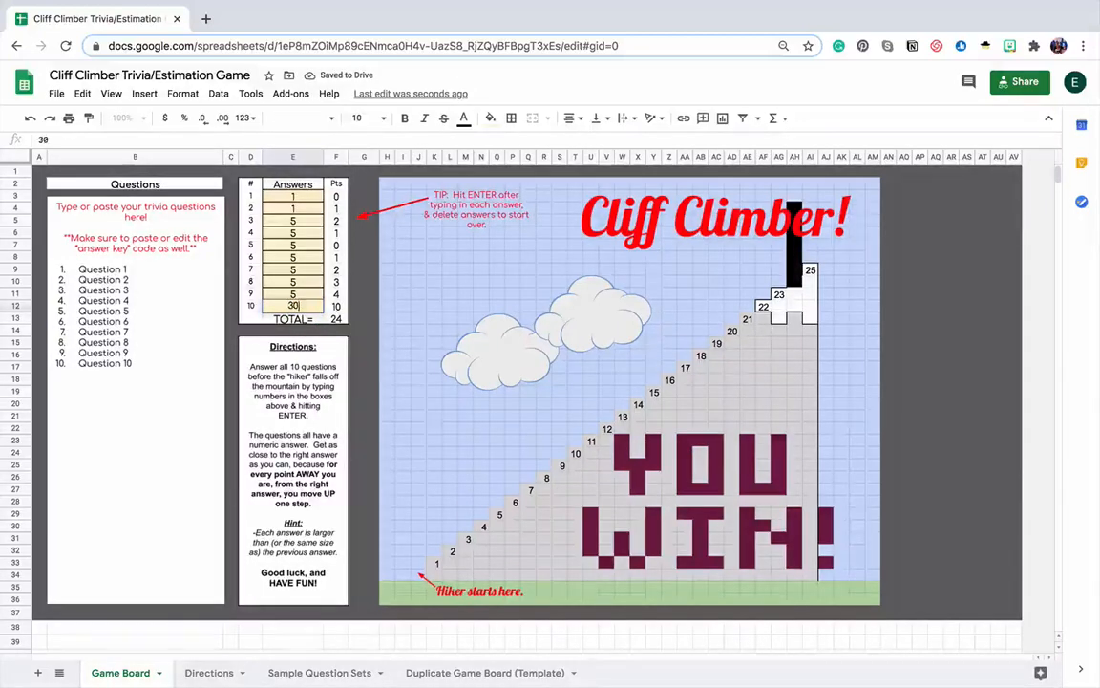
text(0)
key(Return)
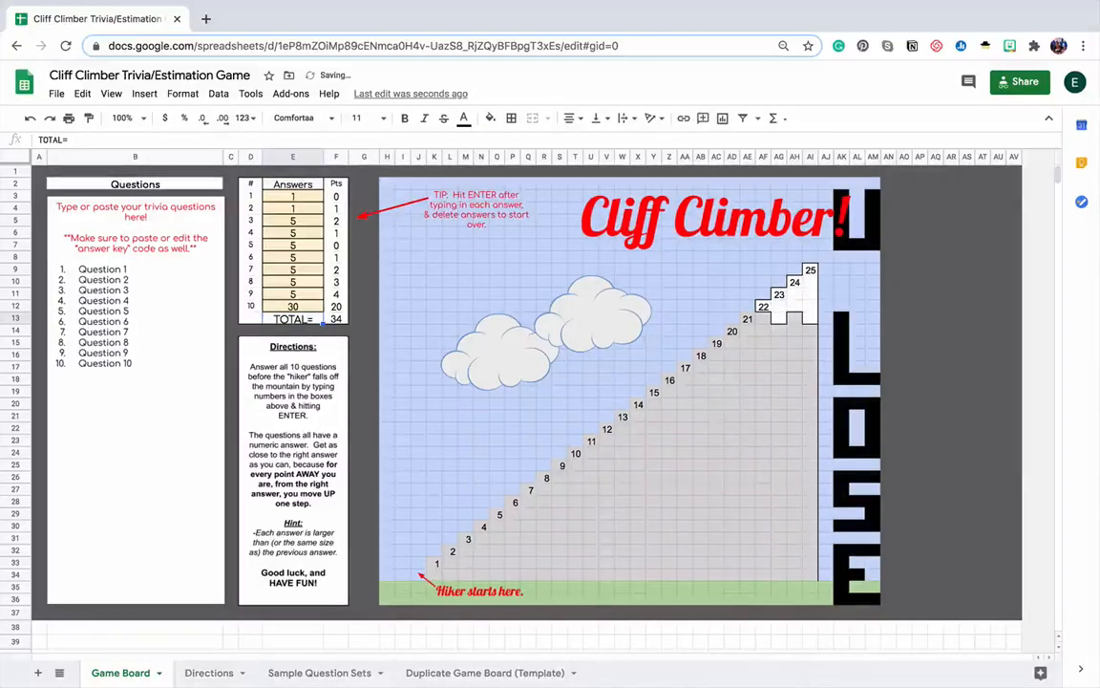
Step: Clear all ten answers in the Answers column to reset the game
drag(277, 196, 304, 292)
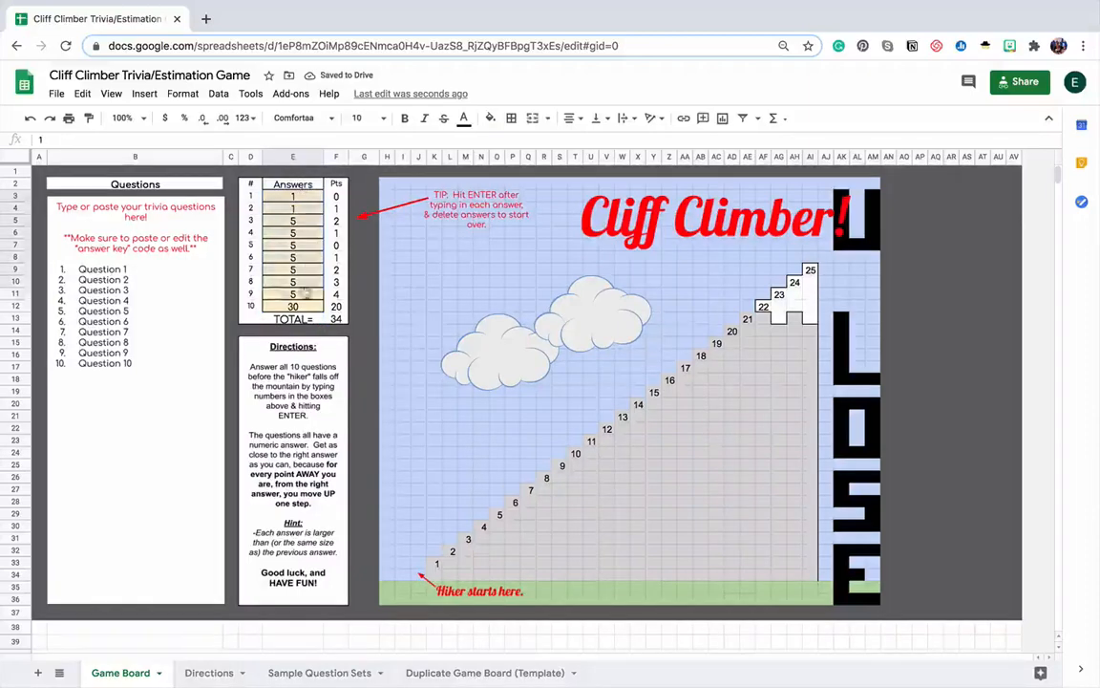
key(Delete)
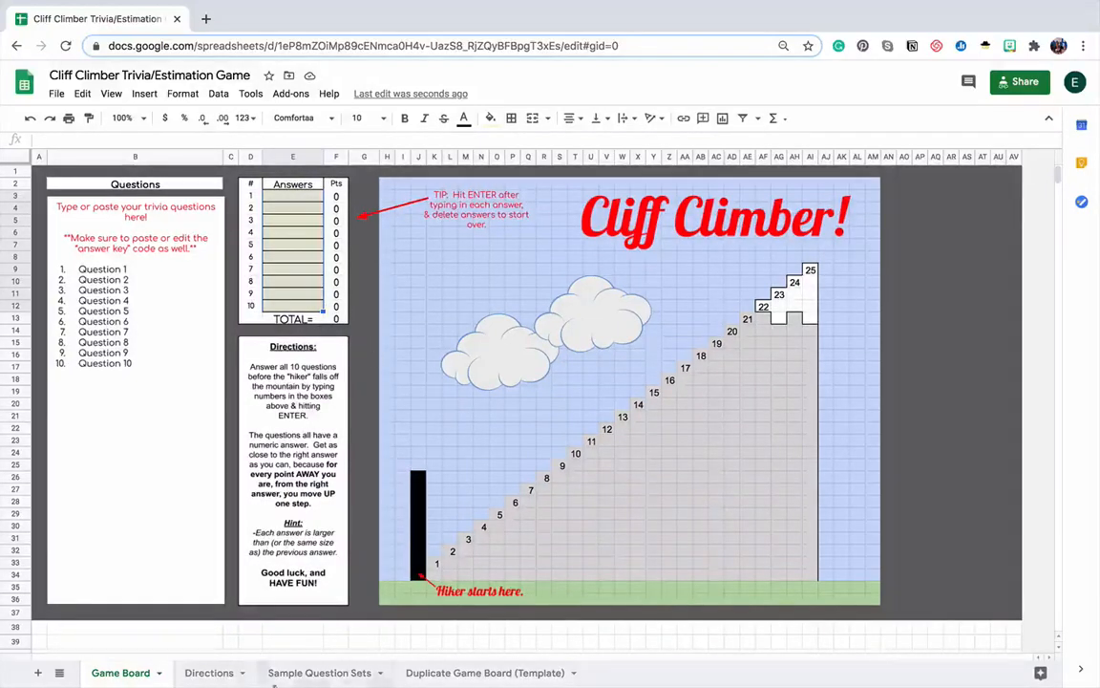
Step: Check the Directions sheet, return to the Game Board sheet and examine the point formulas in the Pts column for questions 1 to 10
click(216, 670)
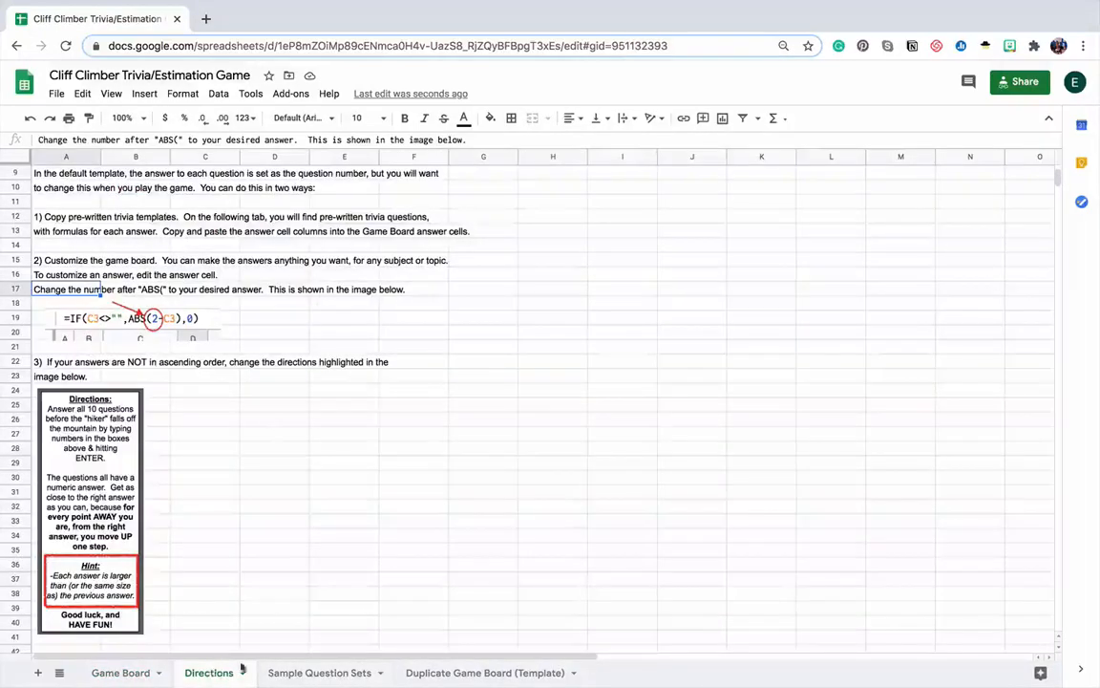
click(95, 673)
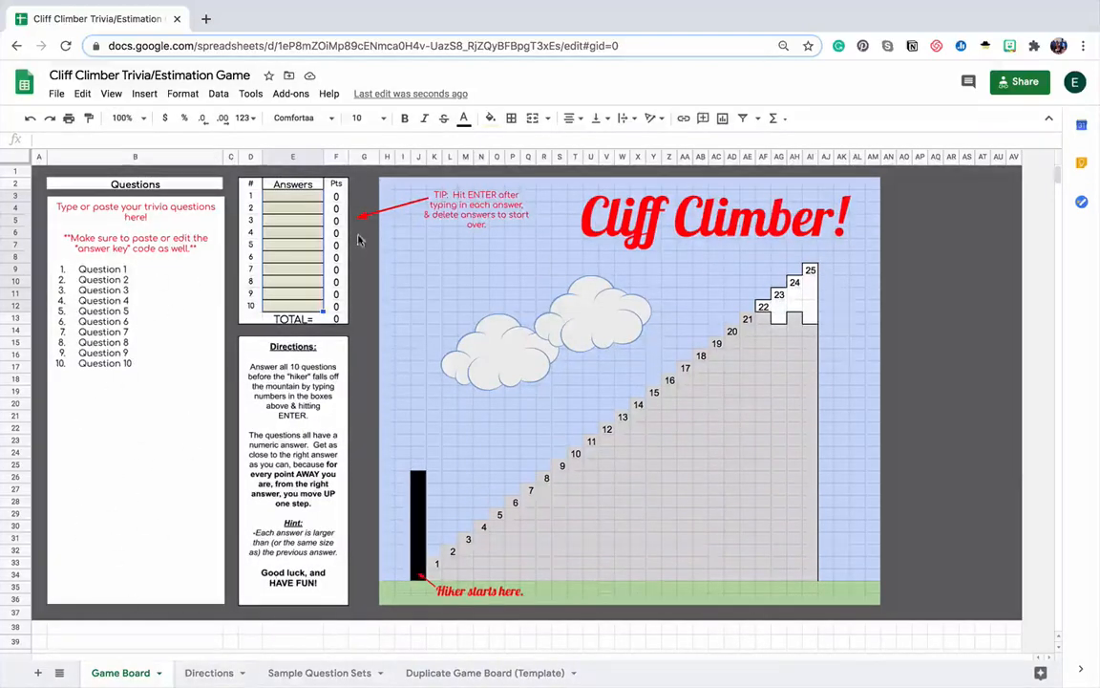
click(341, 195)
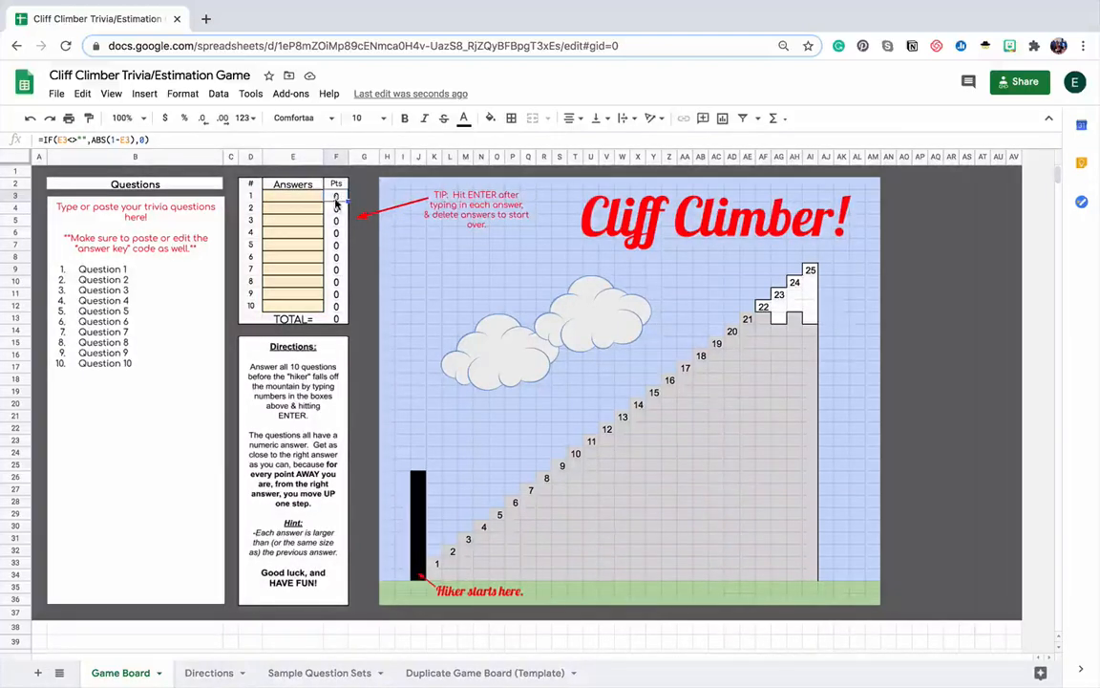
drag(337, 198, 340, 309)
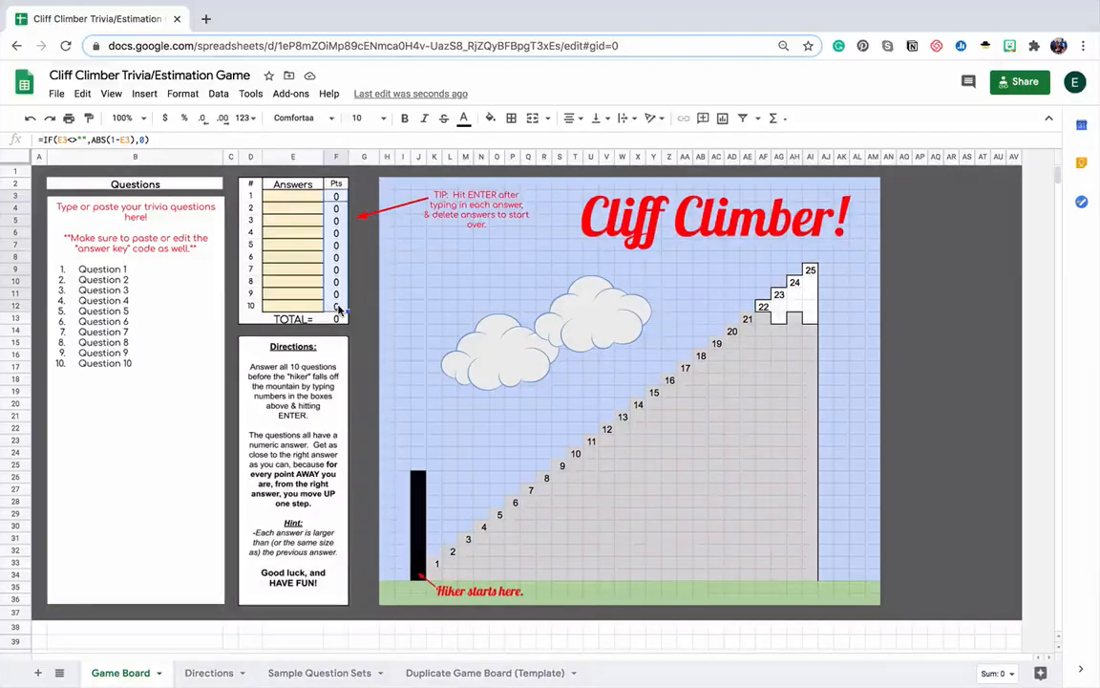
Step: Copy the ten Fall Trivia questions from the Sample Question Sets sheet
click(319, 672)
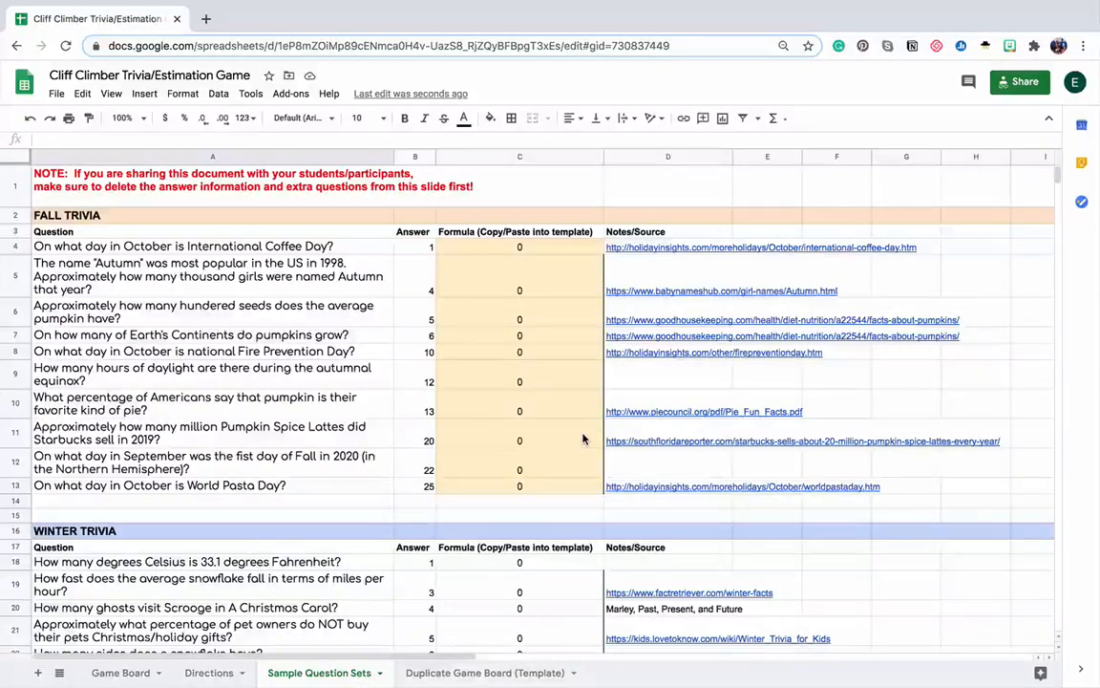
click(330, 247)
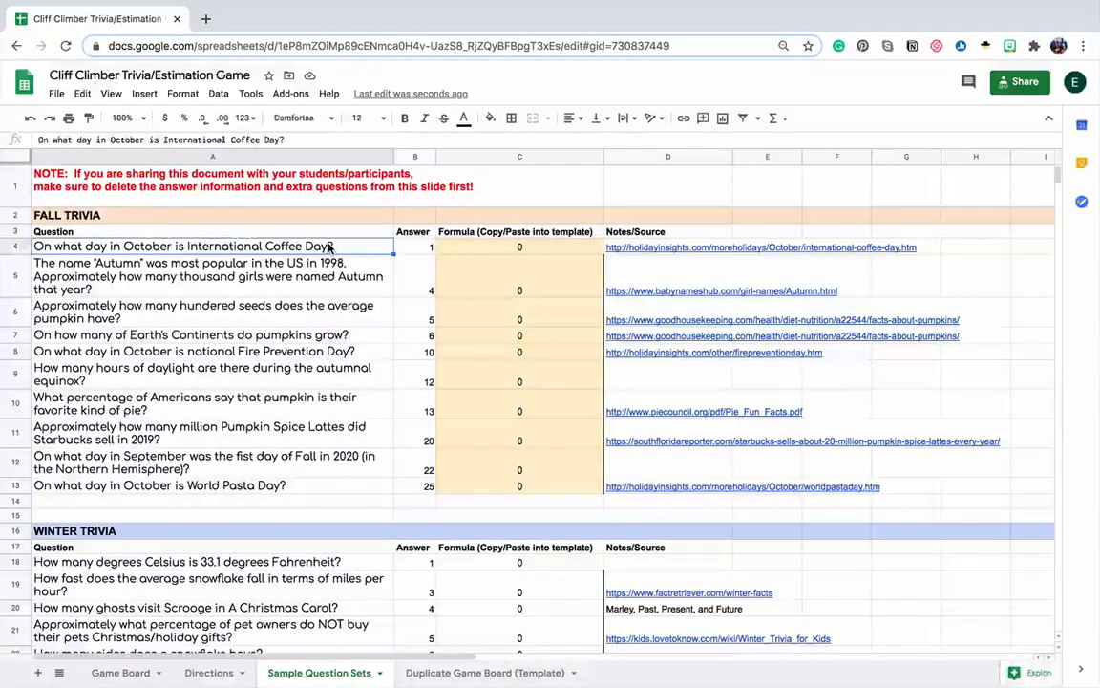
drag(330, 248, 310, 497)
key(ctrl+c)
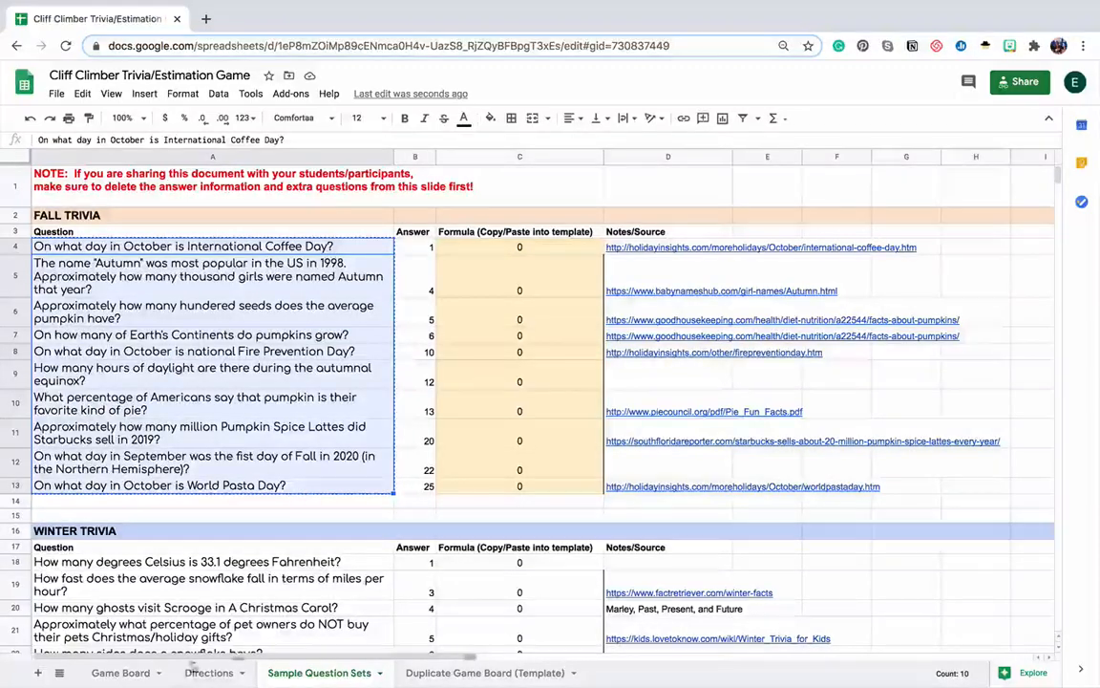
Step: Replace the placeholder text in the Game Board's questions drawing with the copied Fall Trivia questions, remove the empty eleventh item and save the drawing
click(120, 673)
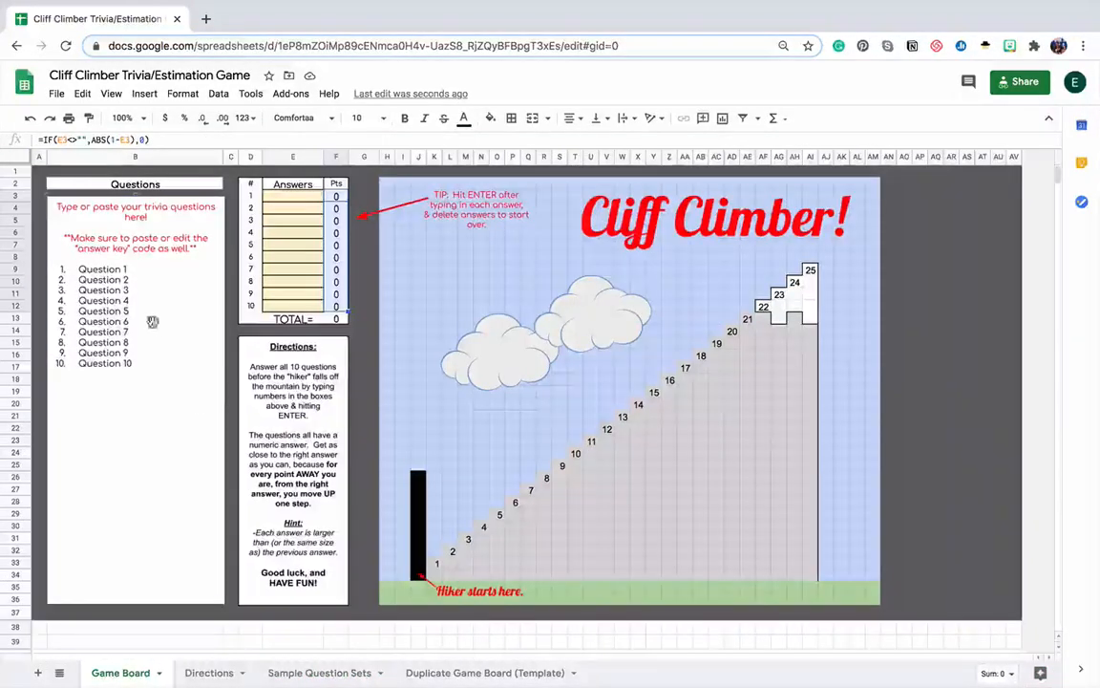
double_click(153, 321)
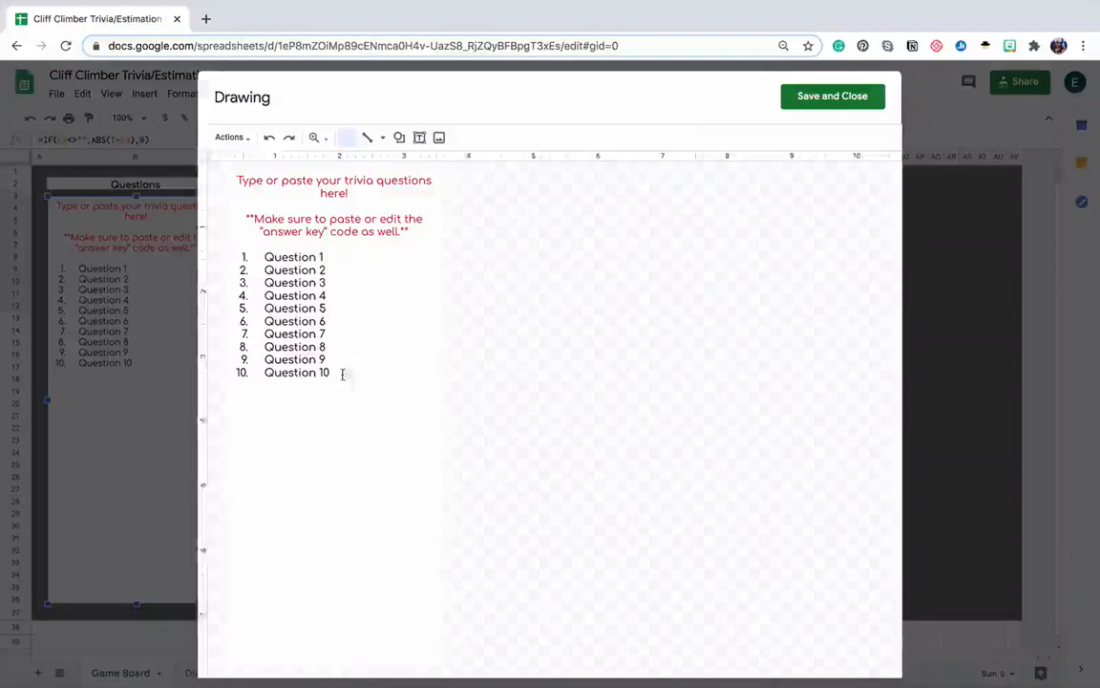
mouse_move(344, 374)
mouse_down()
mouse_move(233, 163)
mouse_move(235, 176)
mouse_up()
key(ctrl+v)
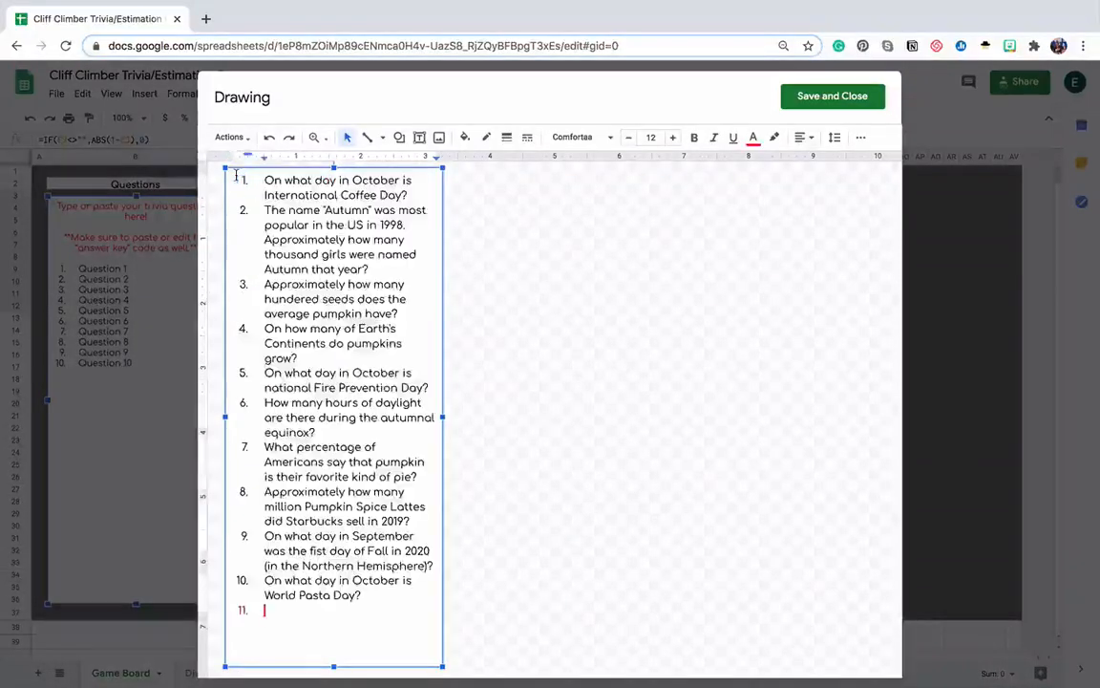
key(BackSpace)
key(BackSpace)
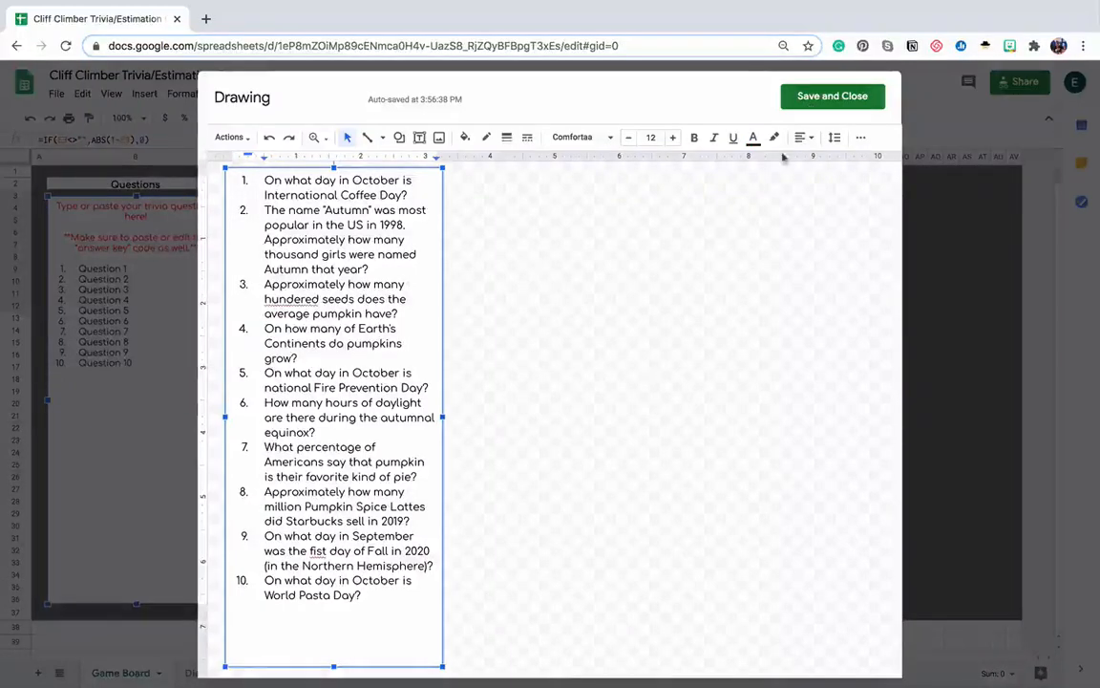
click(832, 95)
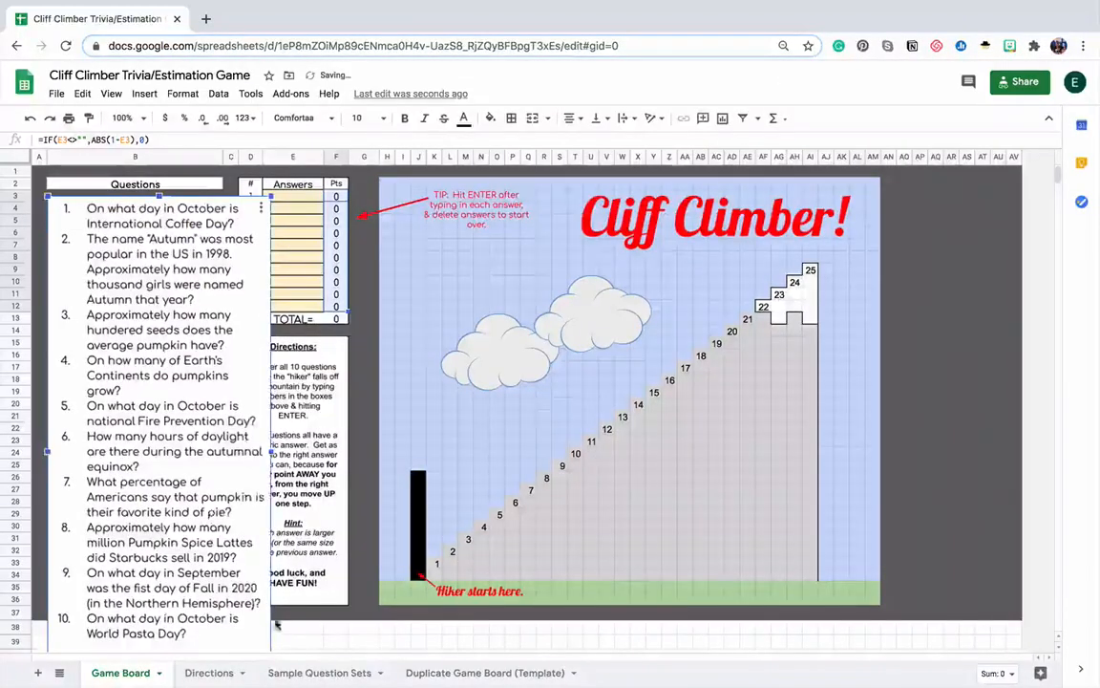
Step: Shrink the questions drawing so it fits the white area beneath the Questions heading
scroll(245, 566, down, 2)
drag(273, 633, 224, 530)
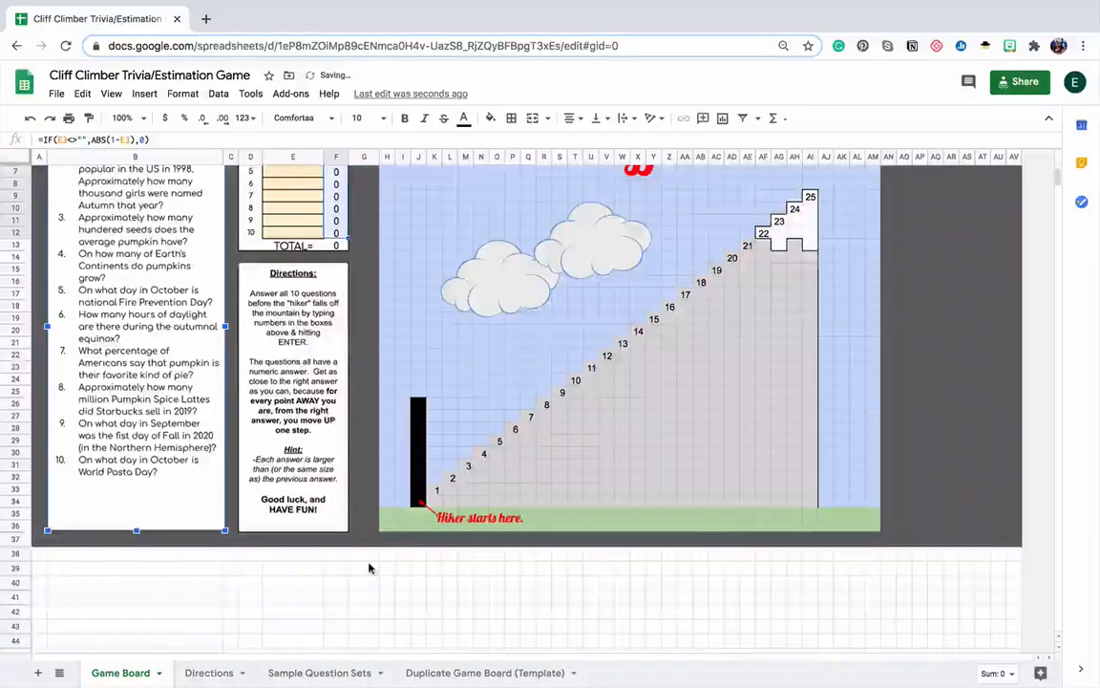
scroll(368, 569, up, 2)
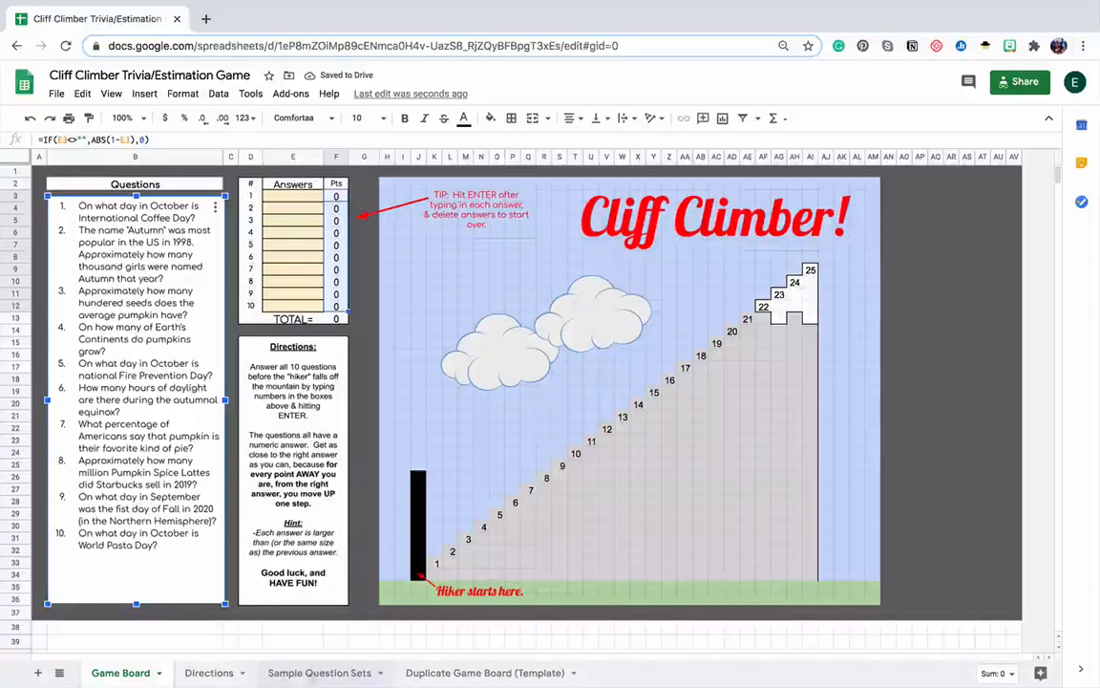
Step: Copy the ten Fall Trivia formulas from the Sample Question Sets sheet and return to the Game Board sheet
click(316, 673)
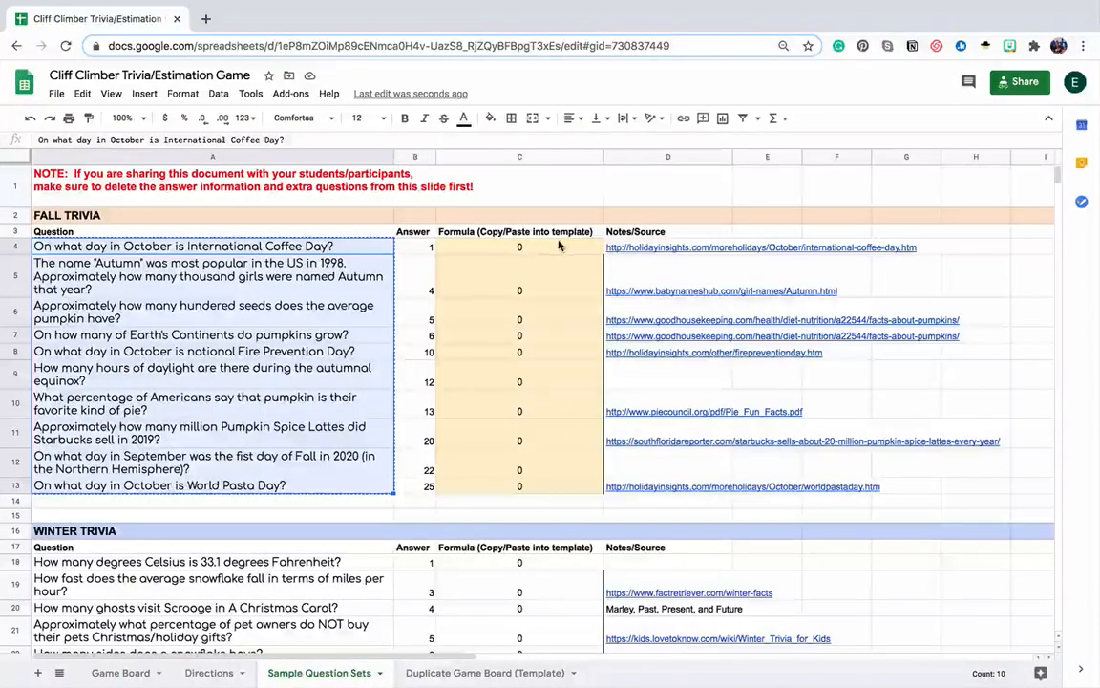
drag(553, 246, 547, 492)
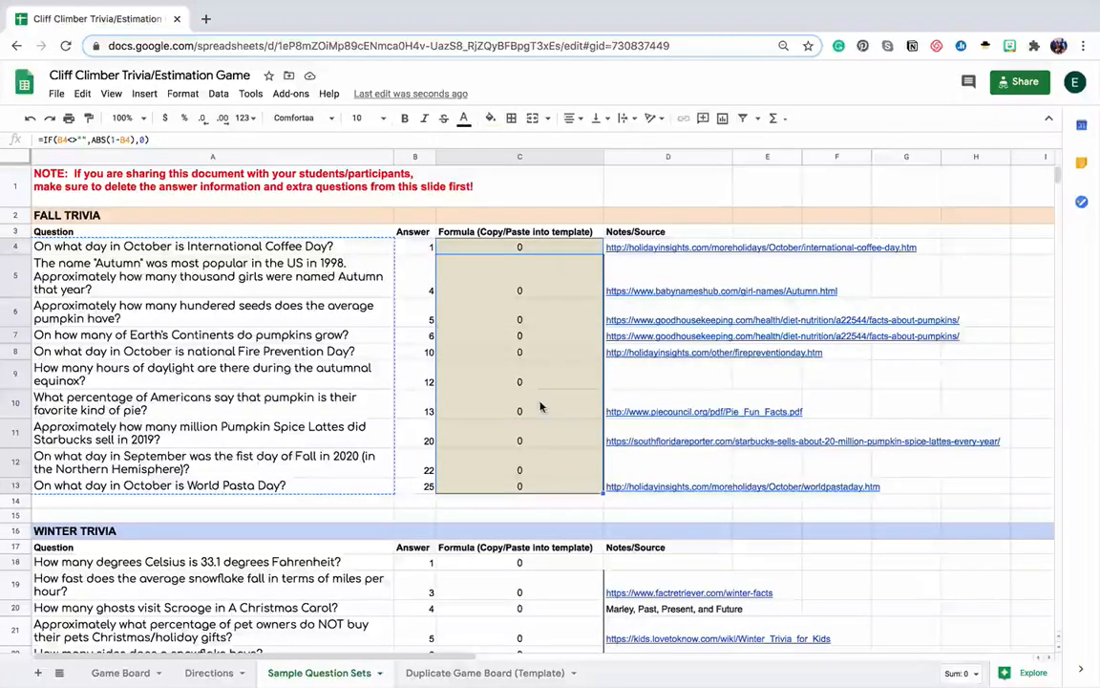
click(118, 671)
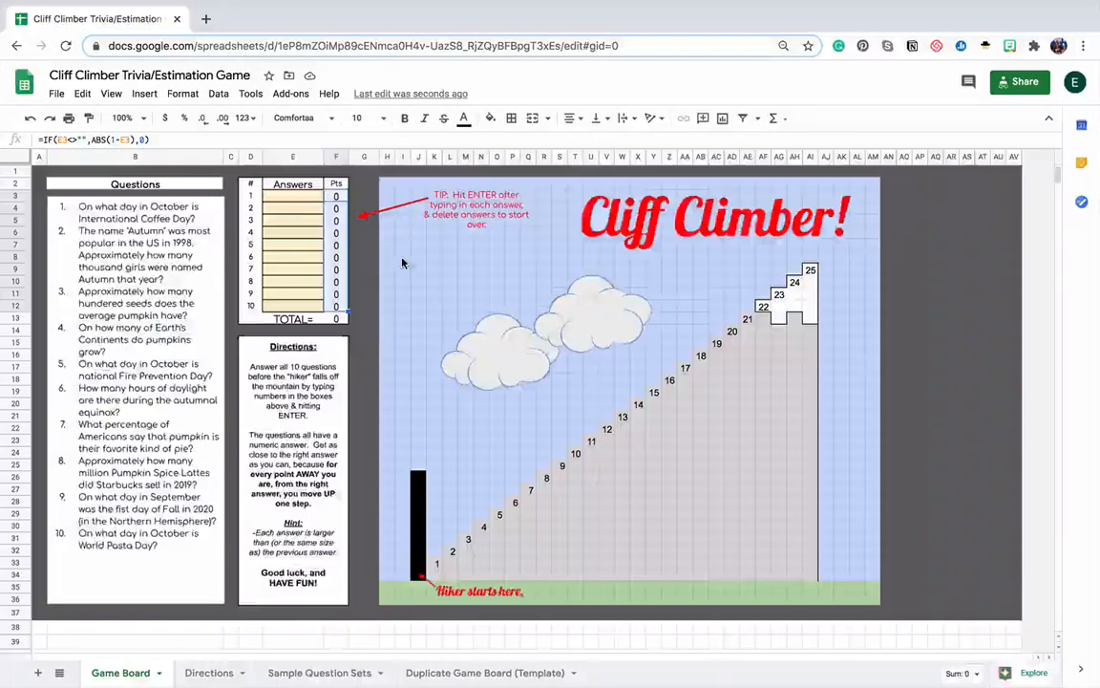
double_click(336, 305)
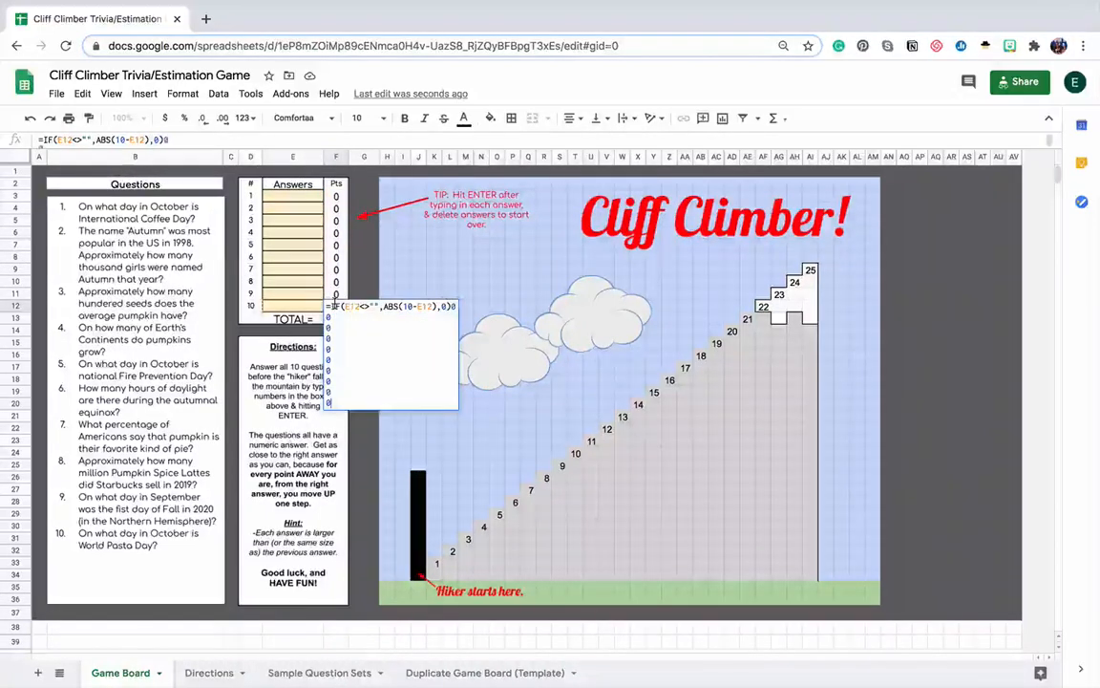
click(369, 258)
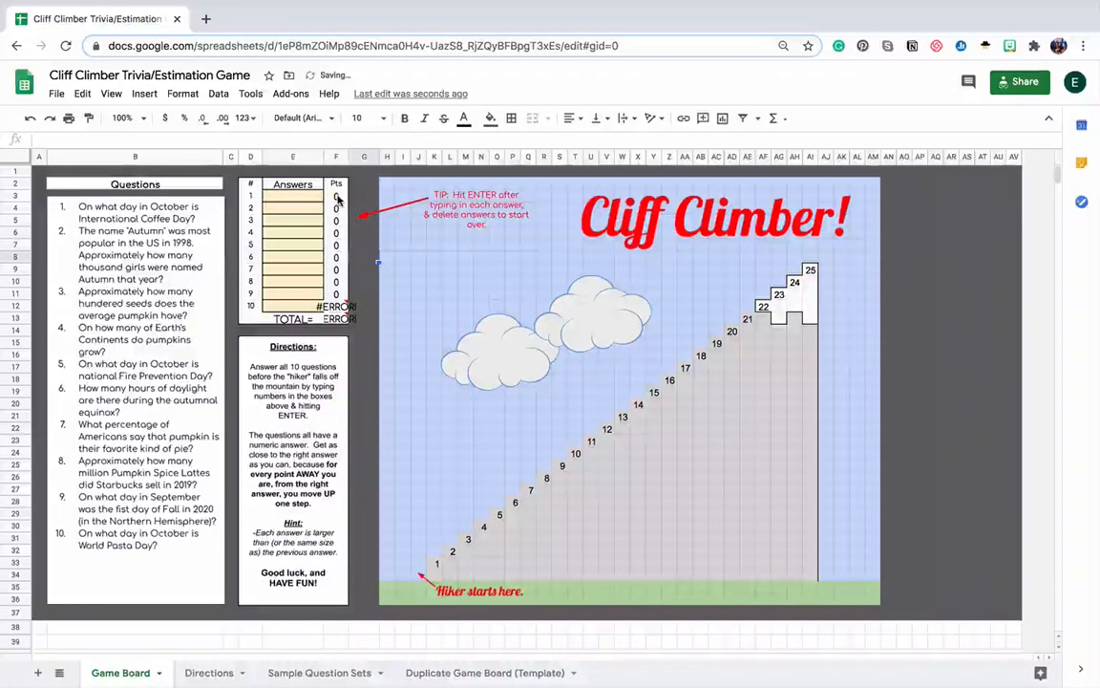
key(super+z)
Step: Paste the copied Fall Trivia formulas over the Pts cells for questions 1 to 10 and check several of the pasted formulas
click(337, 199)
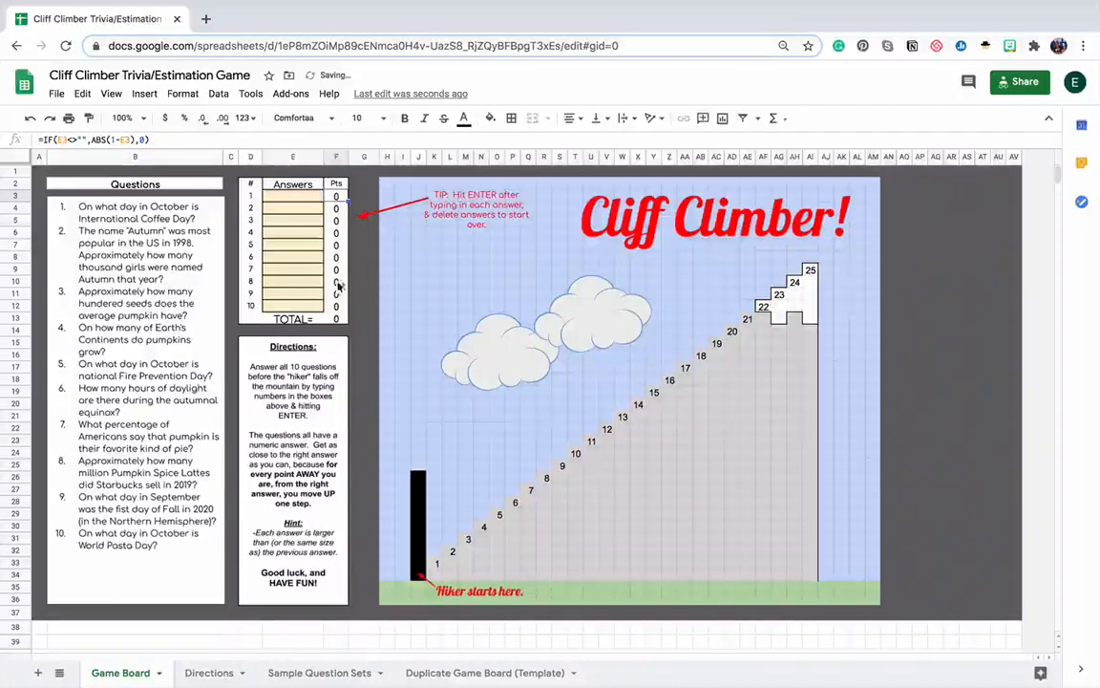
key(super+c)
shift+click(337, 306)
key(super+v)
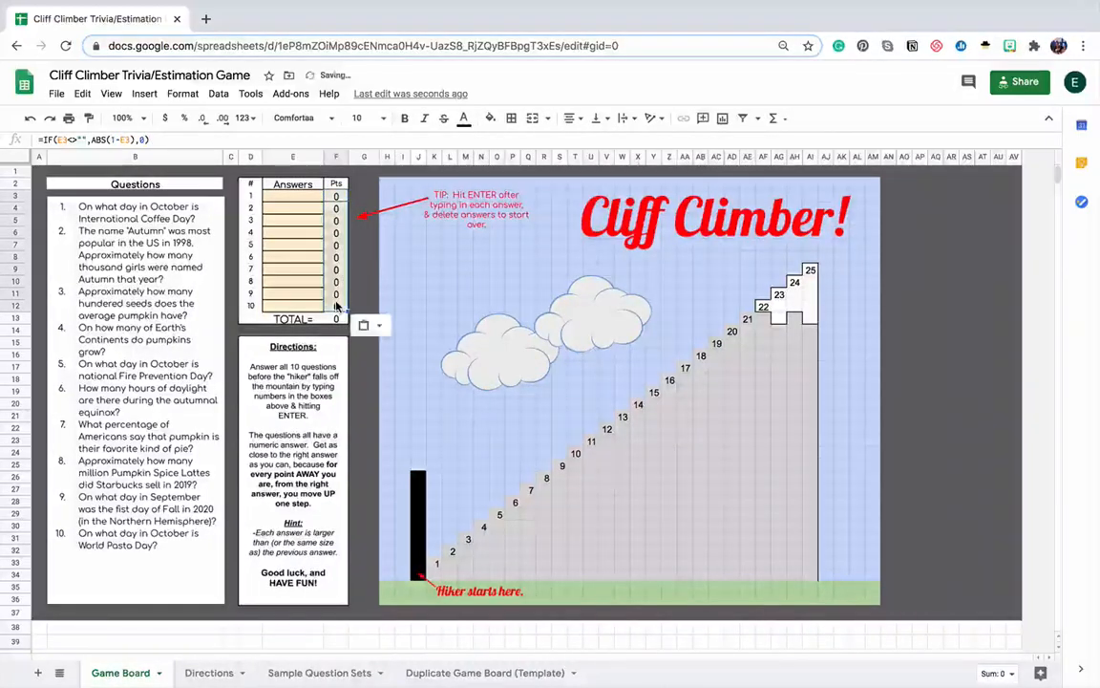
click(334, 197)
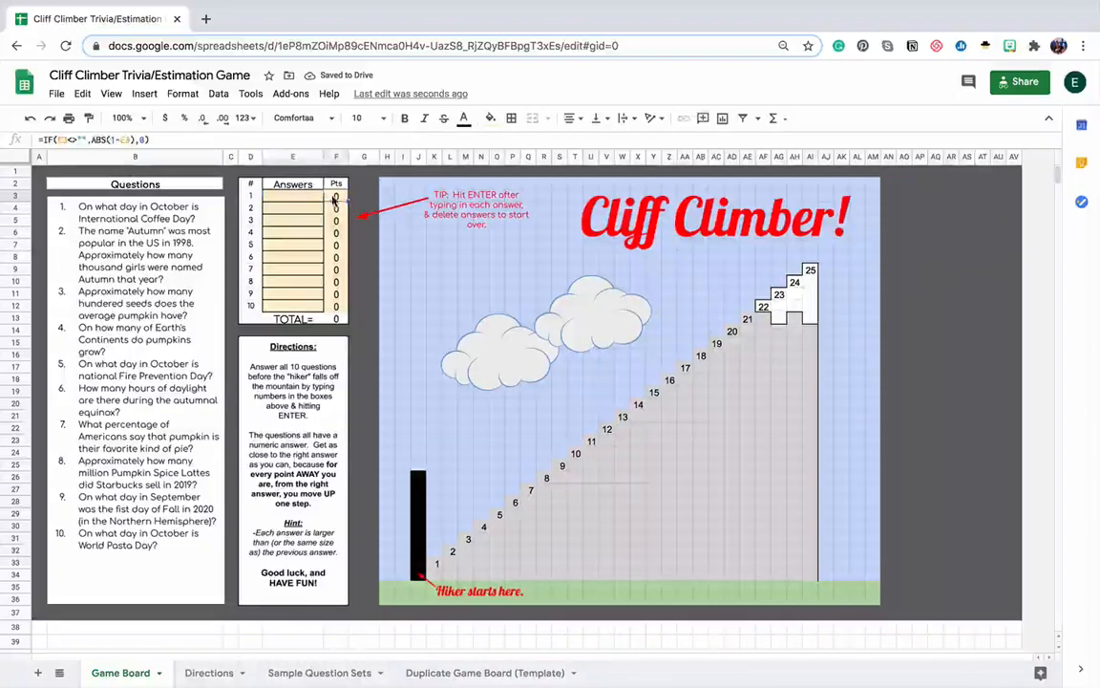
click(339, 221)
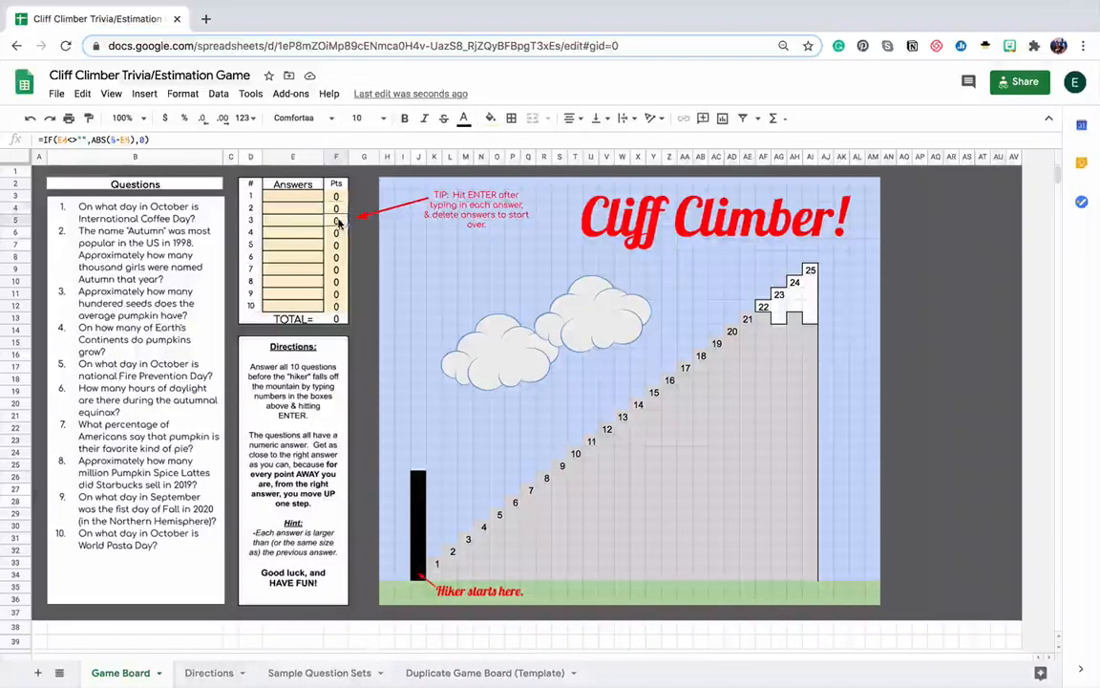
key(Down)
key(Down)
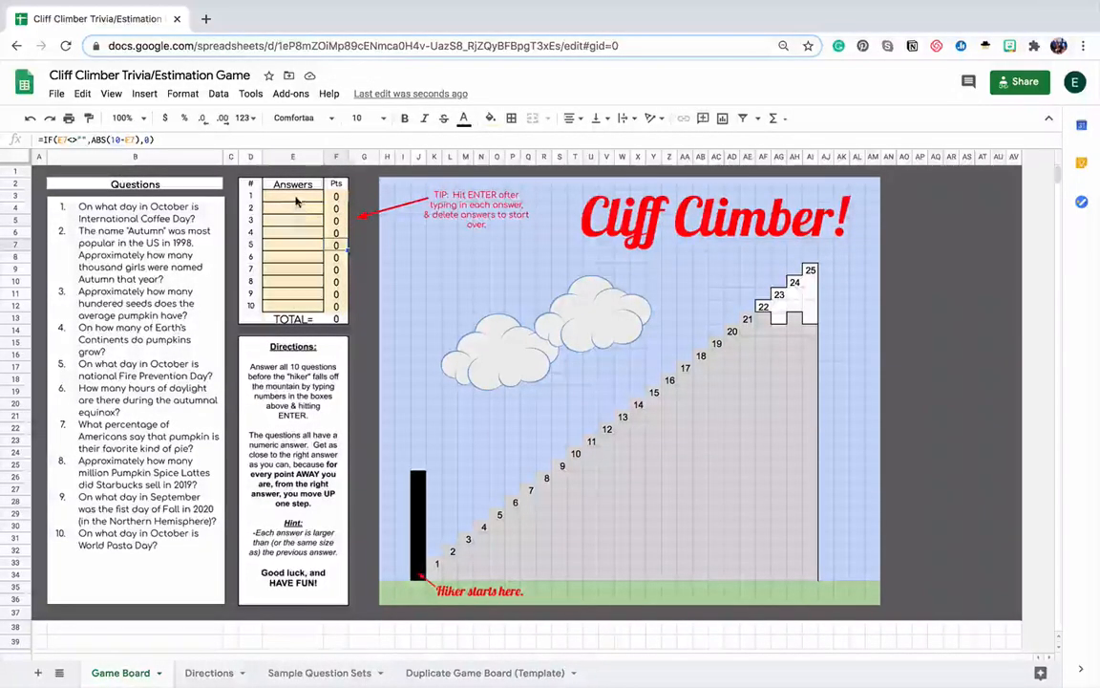
Step: Enter 4 as the answer to question 1 on the game board
click(294, 198)
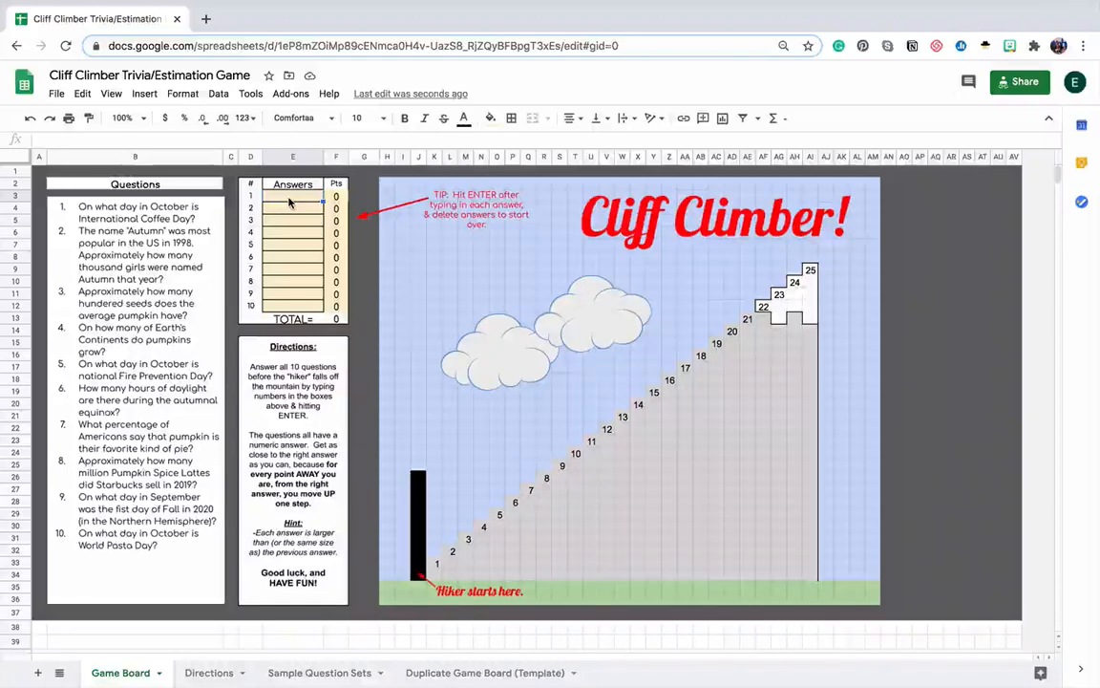
text(4)
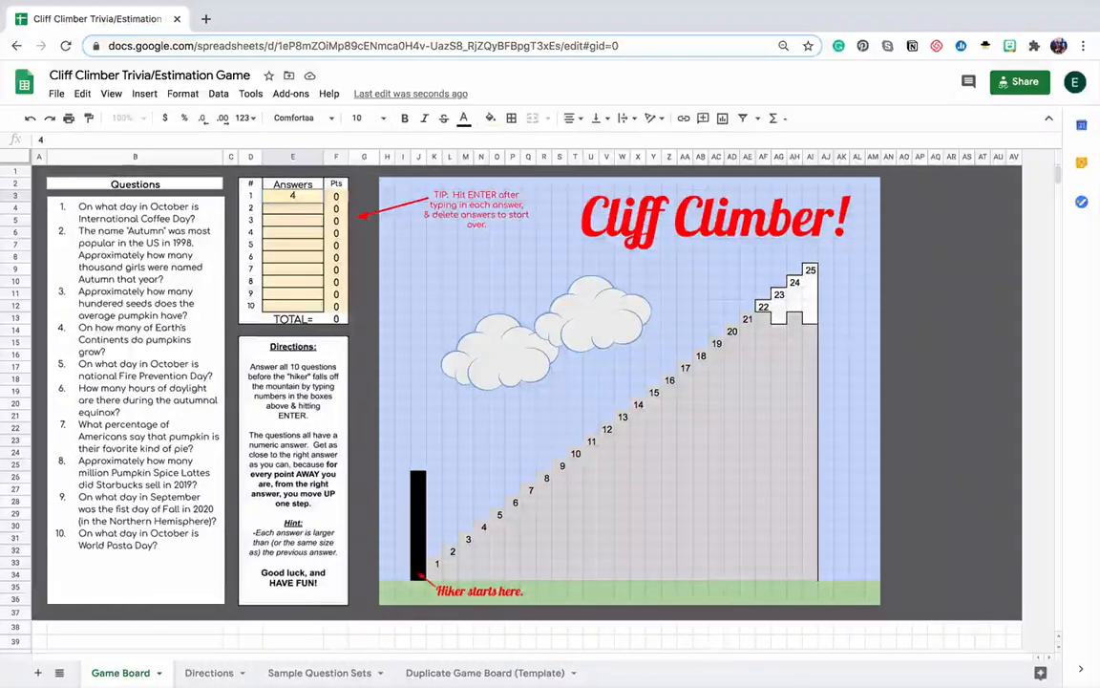
key(Return)
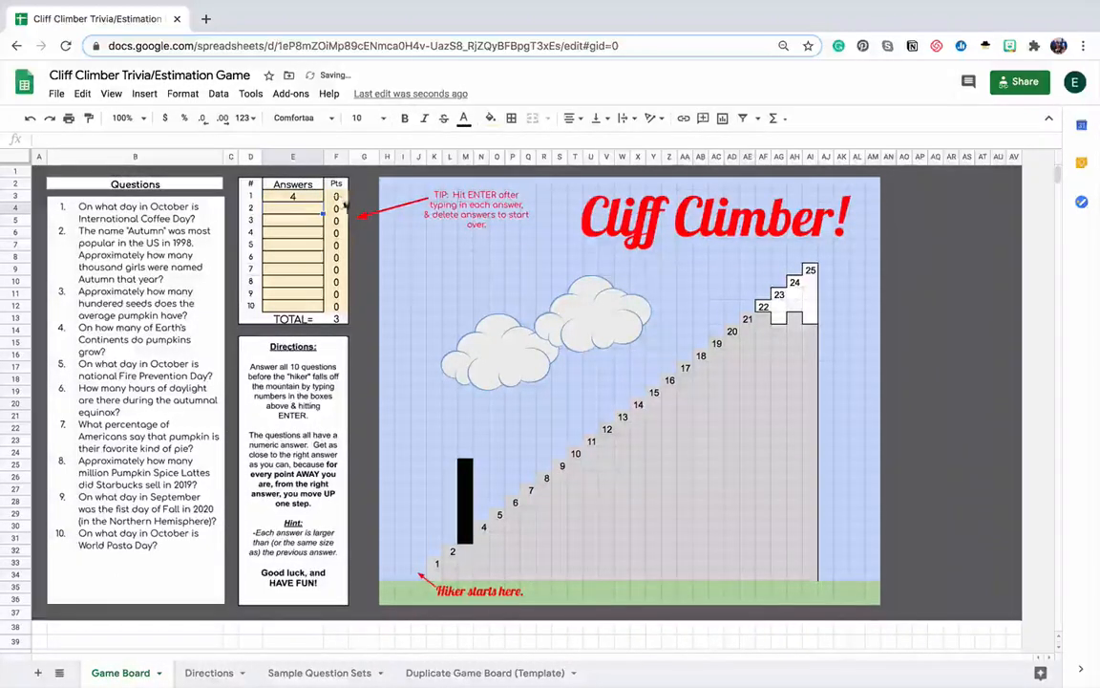